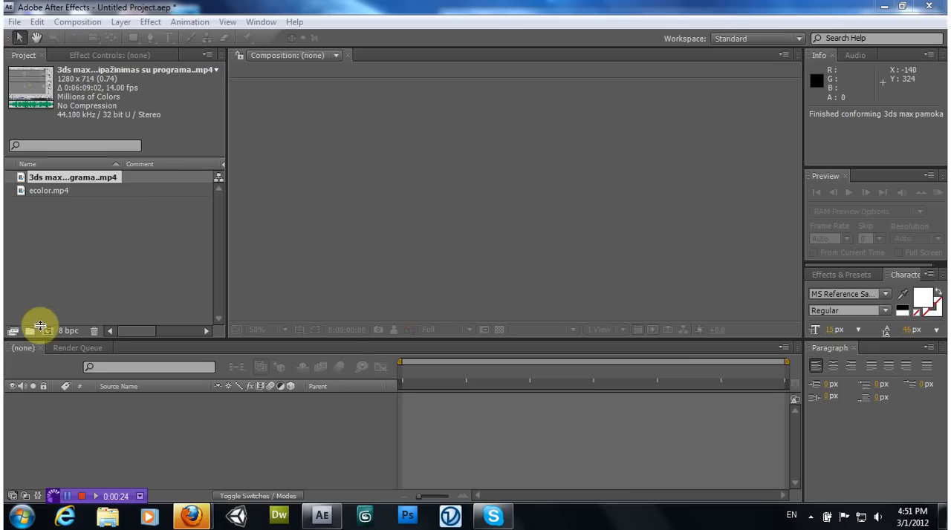
Create a composition from the 3ds max lesson clip and preview it at about 0:01:06
click(72, 312)
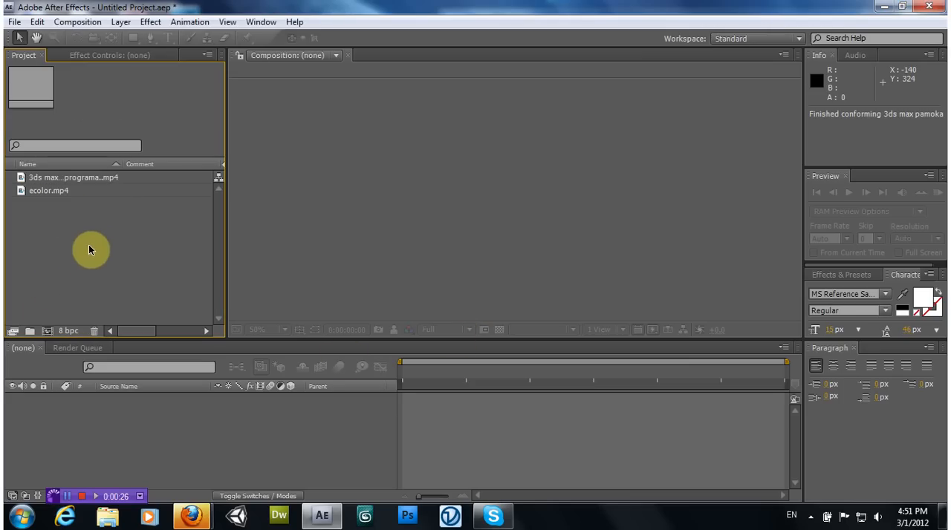
click(54, 191)
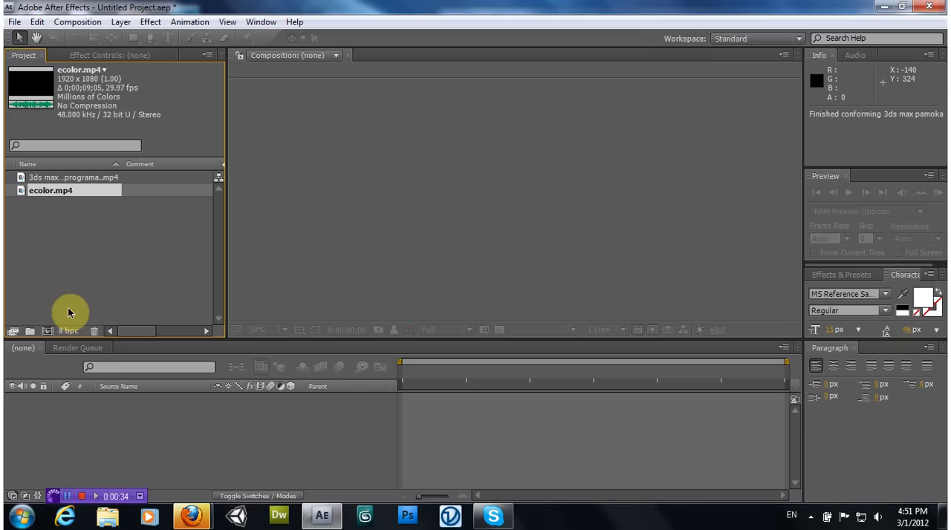
click(58, 179)
drag(36, 80, 373, 163)
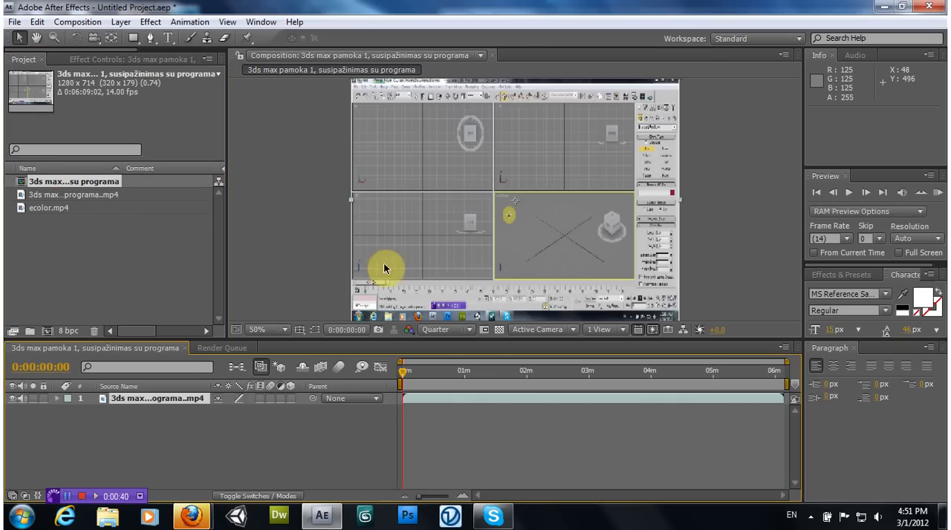
drag(430, 368, 470, 370)
click(48, 209)
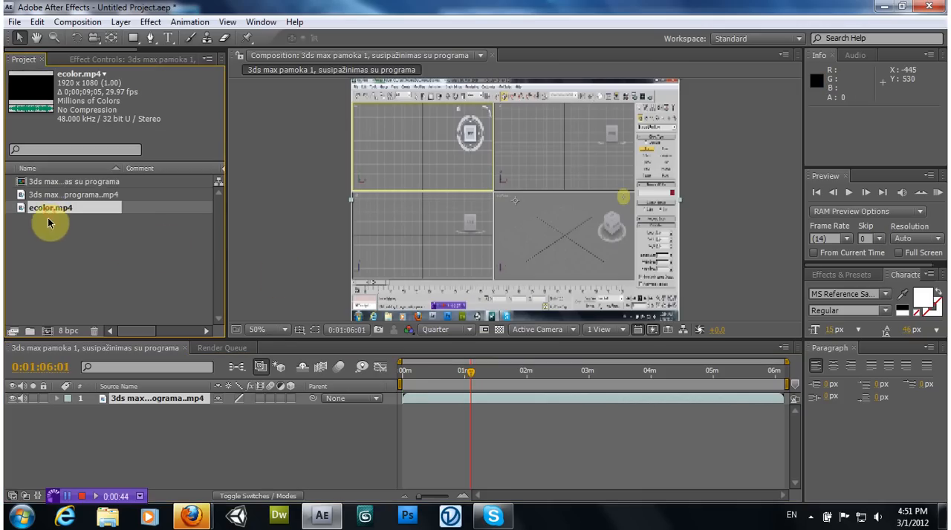
click(22, 85)
click(493, 515)
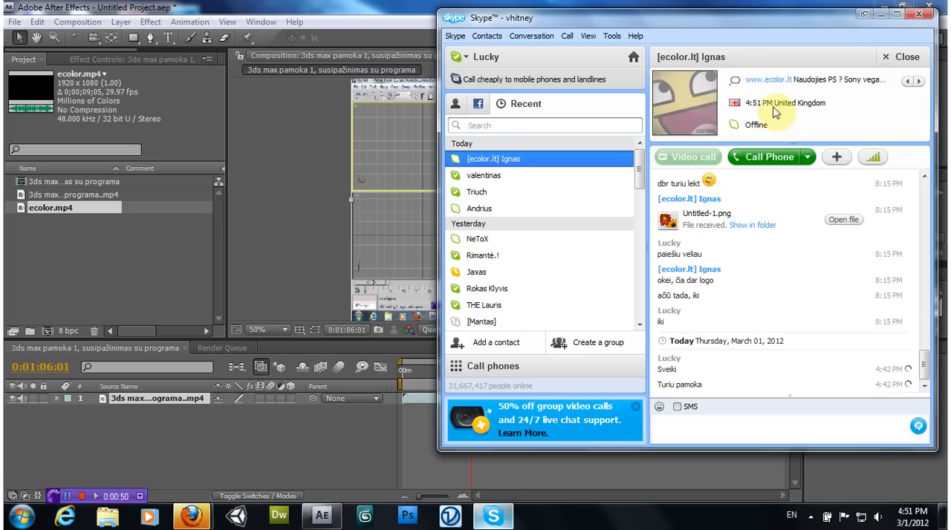
click(880, 15)
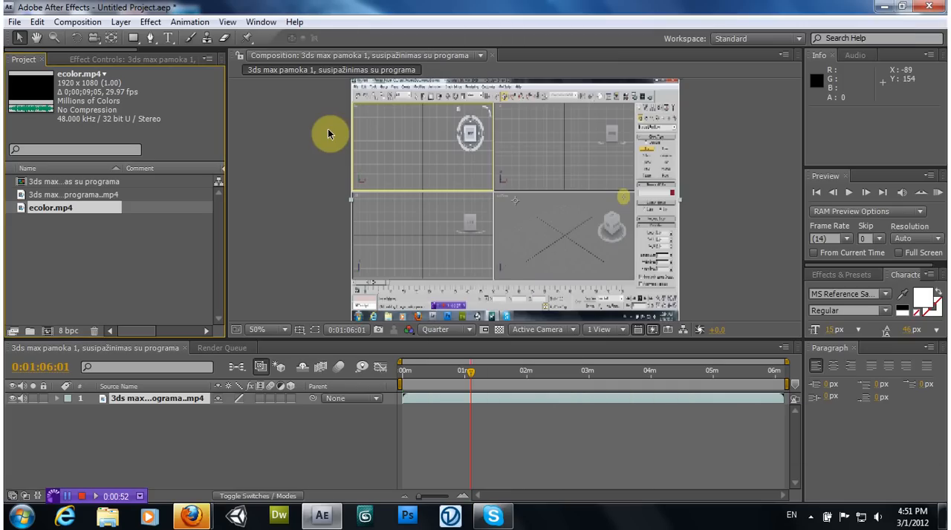
Enlarge the composition viewer by shrinking the timeline area, and preview the lesson clip at about 0:02:04
drag(330, 137, 330, 142)
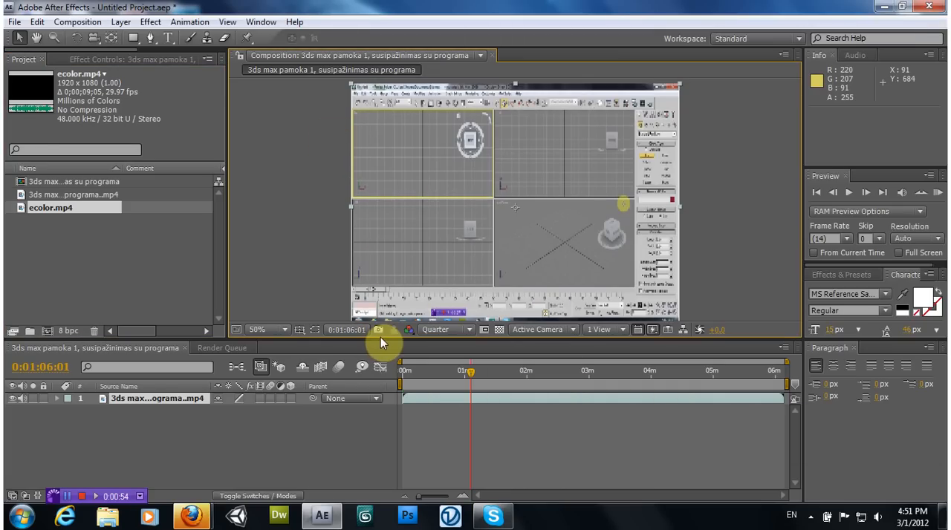
drag(380, 340, 380, 355)
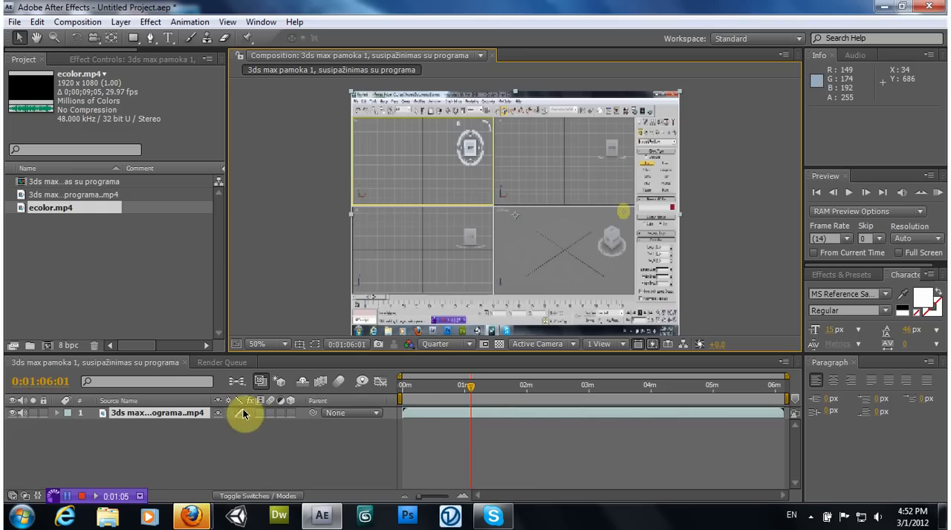
drag(479, 400, 532, 390)
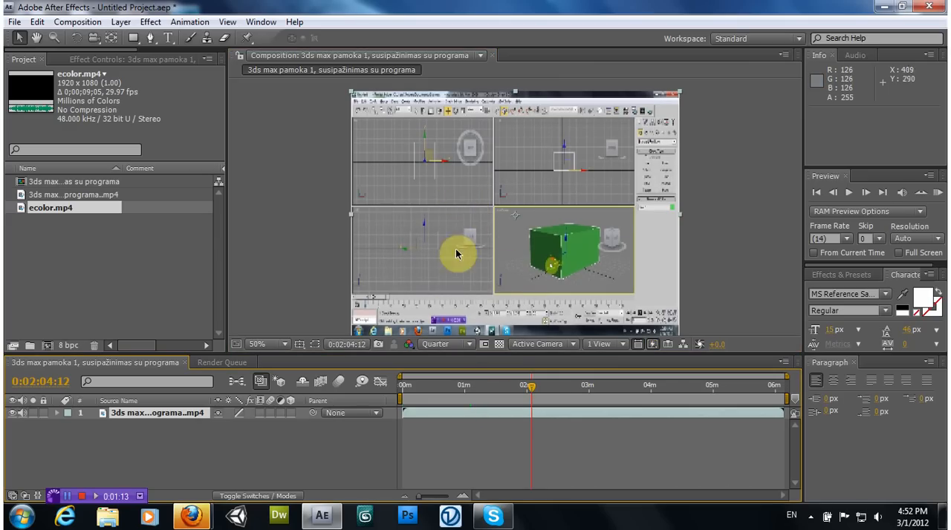
Compare the composition preview at Full resolution up close and return it to Quarter
click(459, 349)
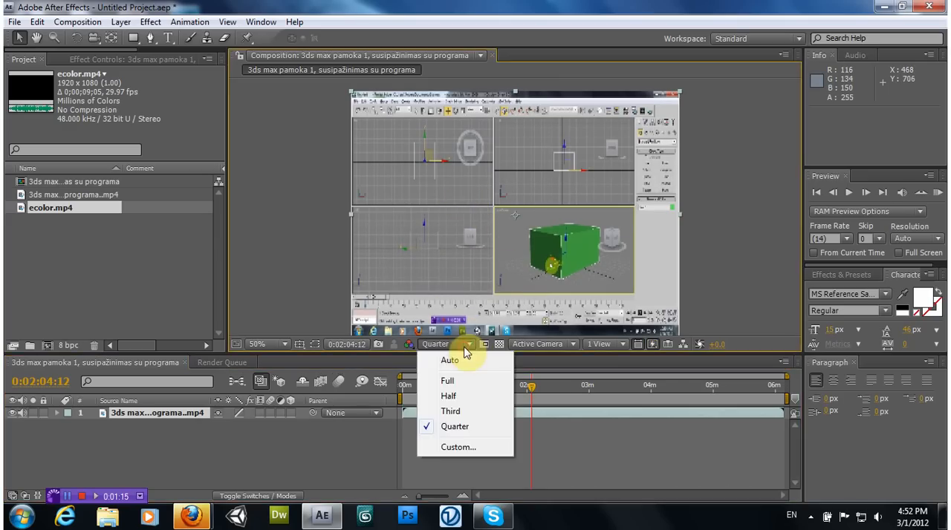
click(459, 383)
scroll(489, 270, up, 3)
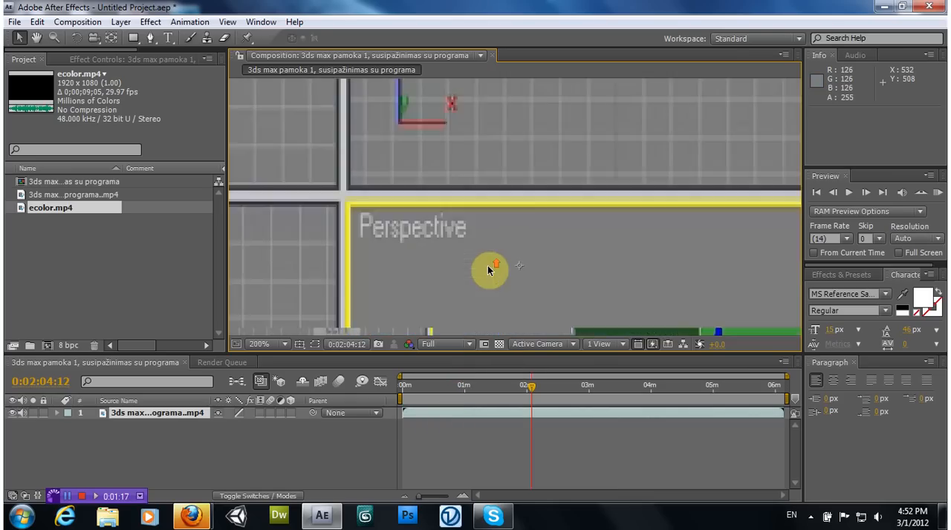
scroll(489, 270, down, 3)
click(459, 346)
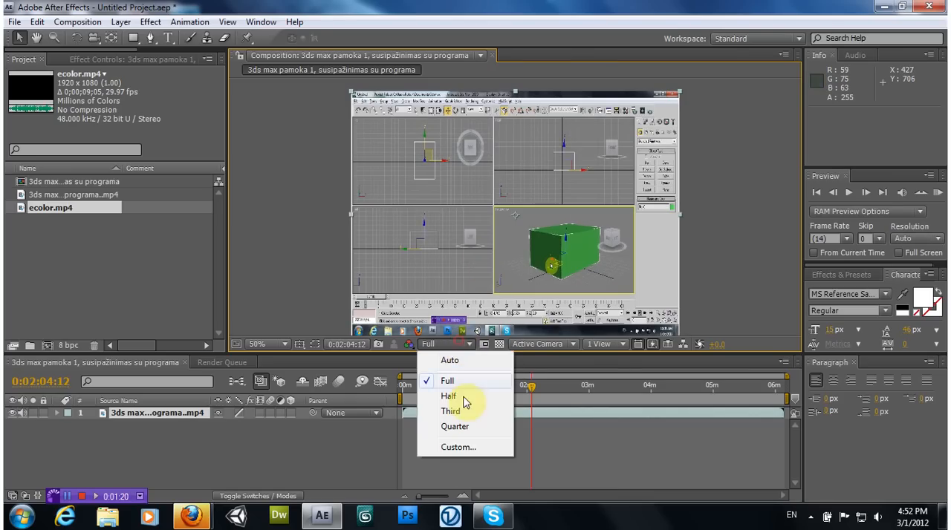
click(453, 425)
Try shifting the 3ds max lesson layer about 16 seconds along the timeline and move it back near the start
drag(526, 389, 507, 388)
drag(441, 410, 459, 411)
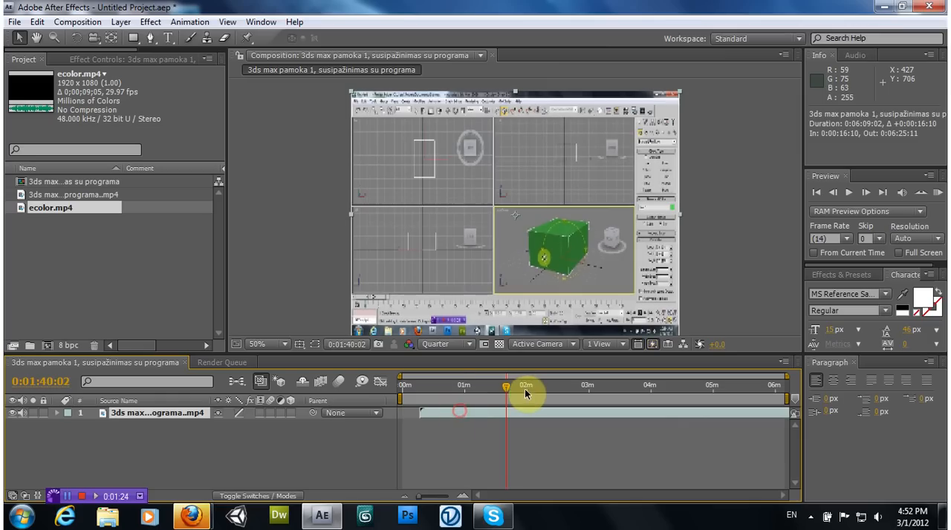
drag(506, 388, 426, 413)
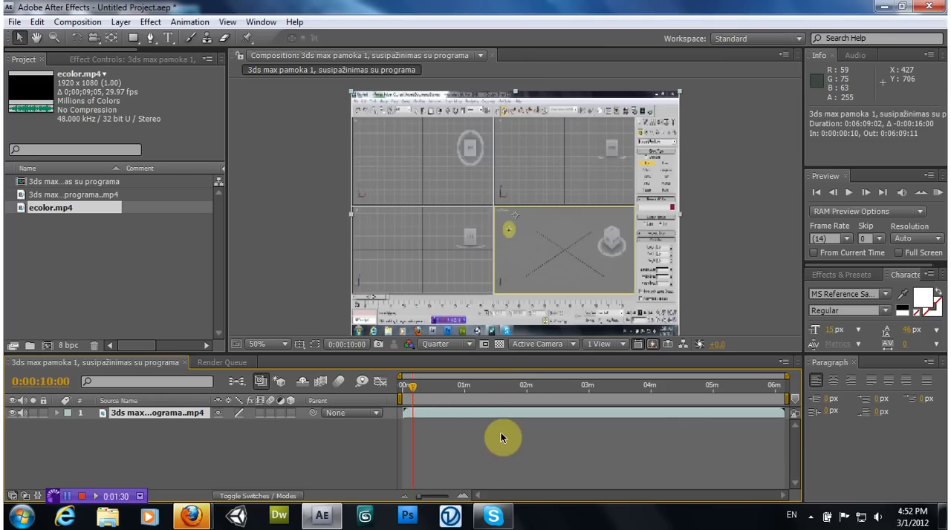
Add ecolor.mp4 to the composition above the lesson layer and enlarge the timeline scale to show individual seconds
drag(59, 209, 516, 214)
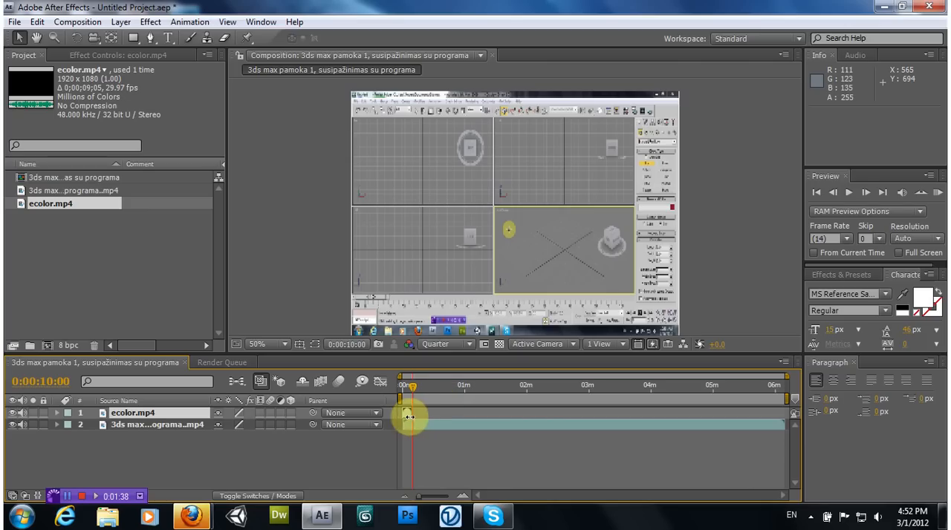
drag(417, 495, 446, 497)
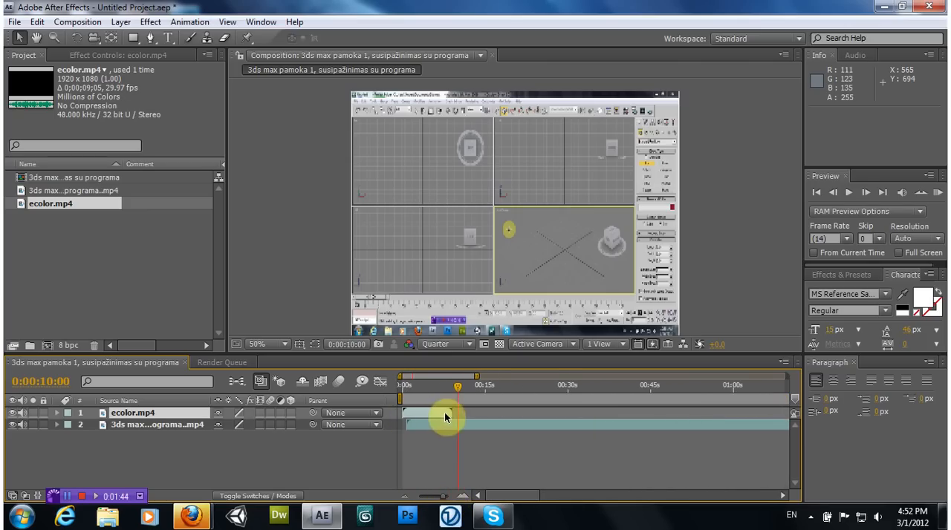
drag(458, 391, 507, 387)
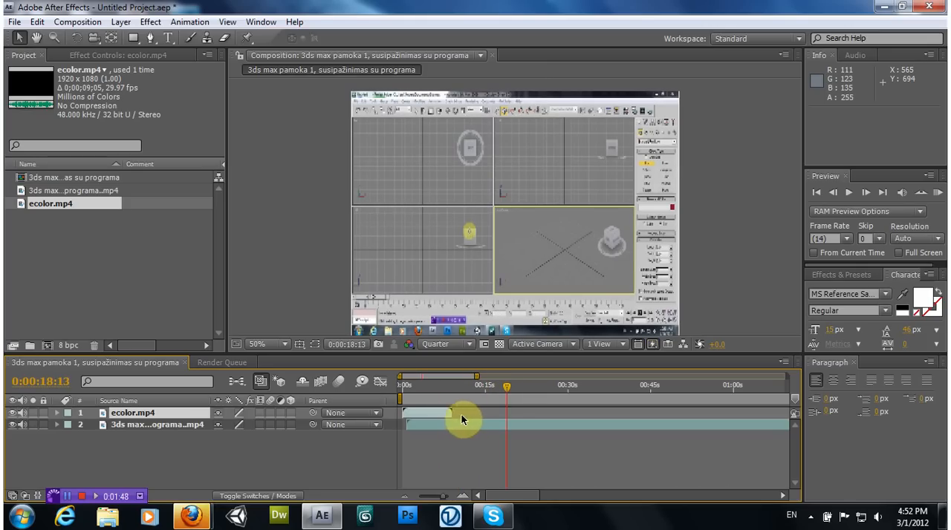
Extend the composition's duration by changing its seconds value to 40
click(83, 22)
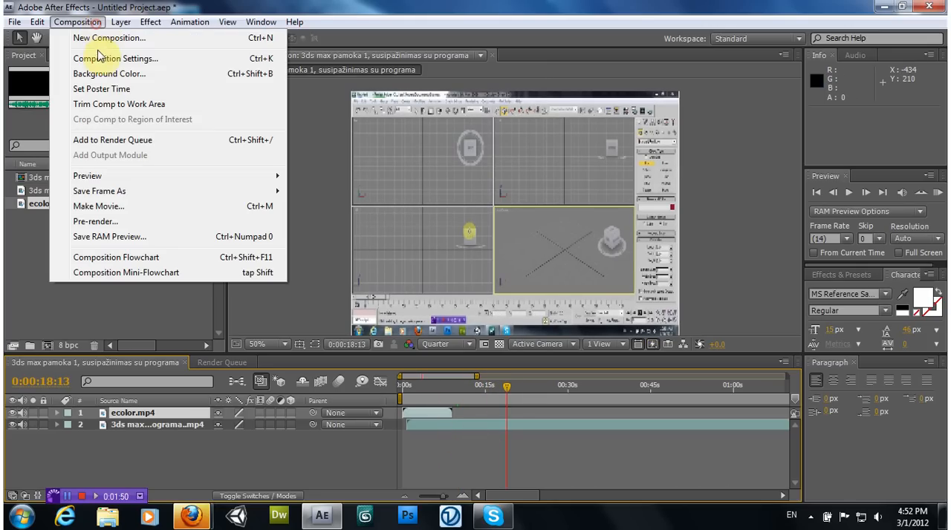
click(103, 60)
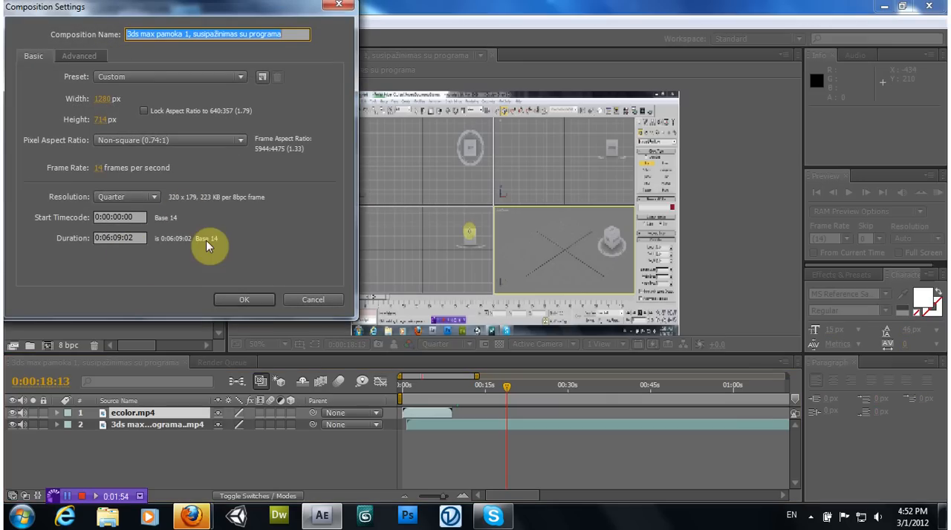
click(120, 239)
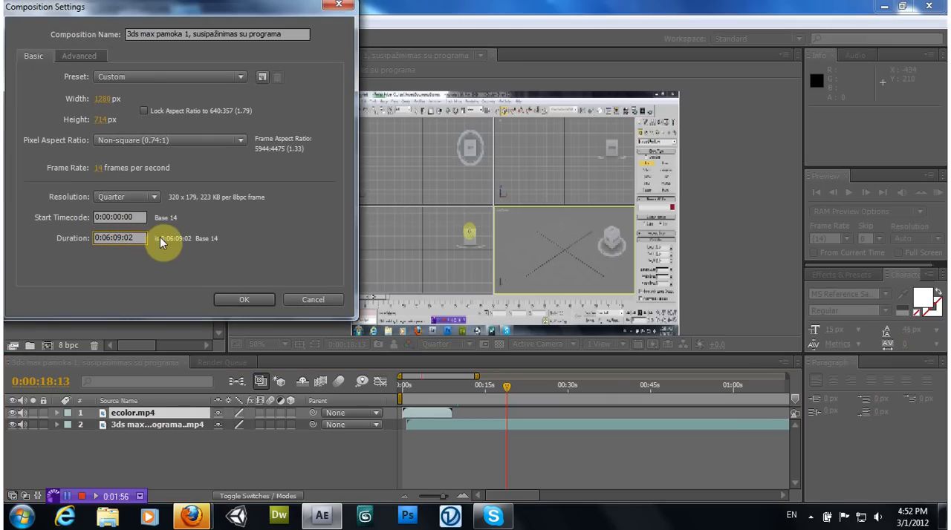
key(BackSpace)
key(BackSpace)
text(40)
click(233, 300)
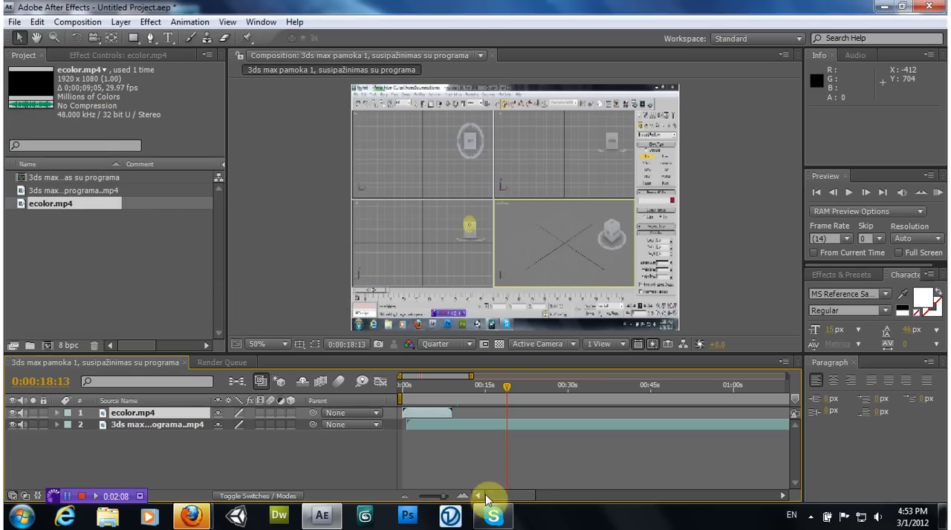
Move the 3ds max lesson layer to start at about 0:00:08:12, near the end of the ecolor.mp4 intro
mouse_move(446, 498)
mouse_down()
mouse_move(419, 498)
mouse_move(445, 498)
mouse_up()
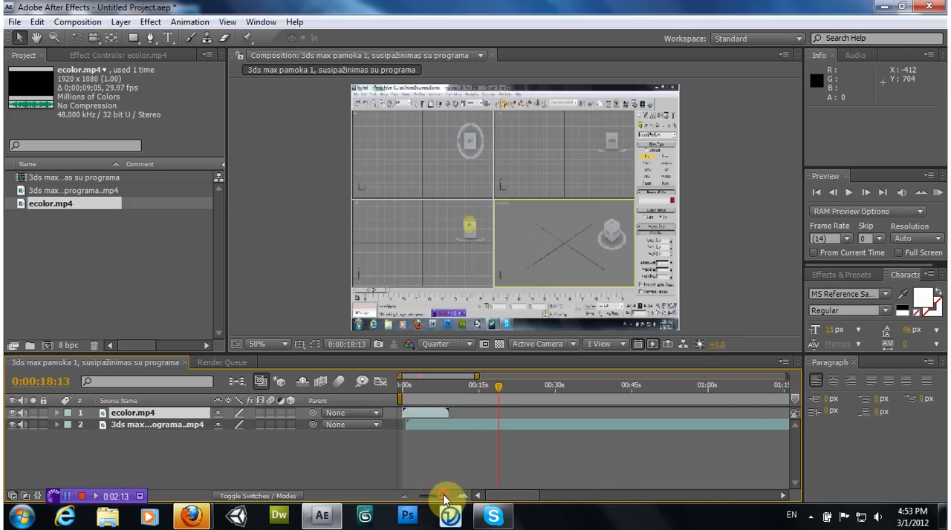
click(420, 425)
drag(425, 425, 446, 426)
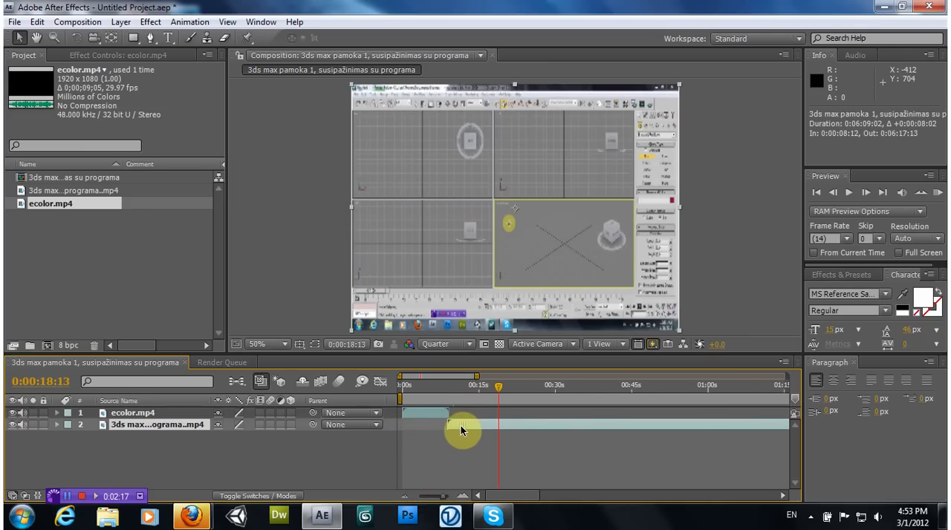
Scale the ecolor.mp4 intro layer down to 62% while previewing its logo at about 0:00:02:12
click(430, 414)
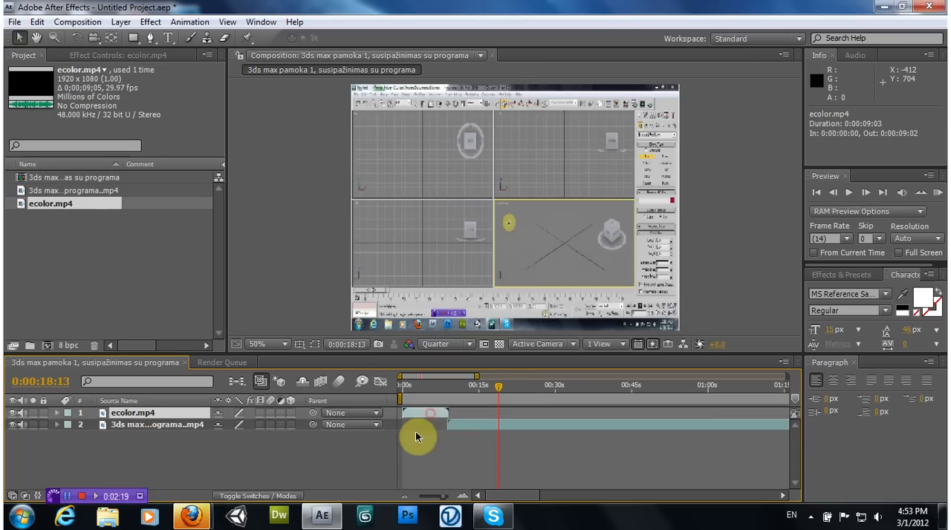
drag(495, 387, 437, 387)
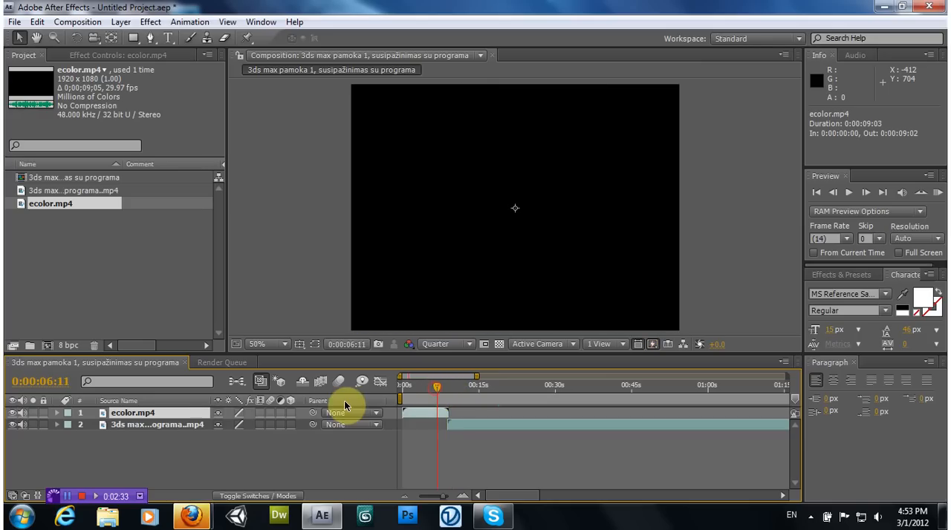
click(141, 425)
click(142, 413)
drag(436, 387, 415, 387)
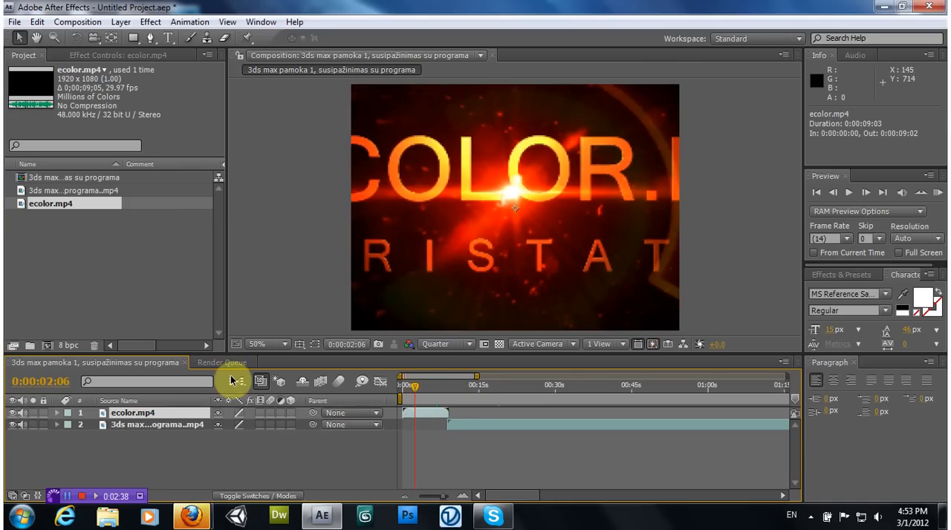
key(s)
click(92, 425)
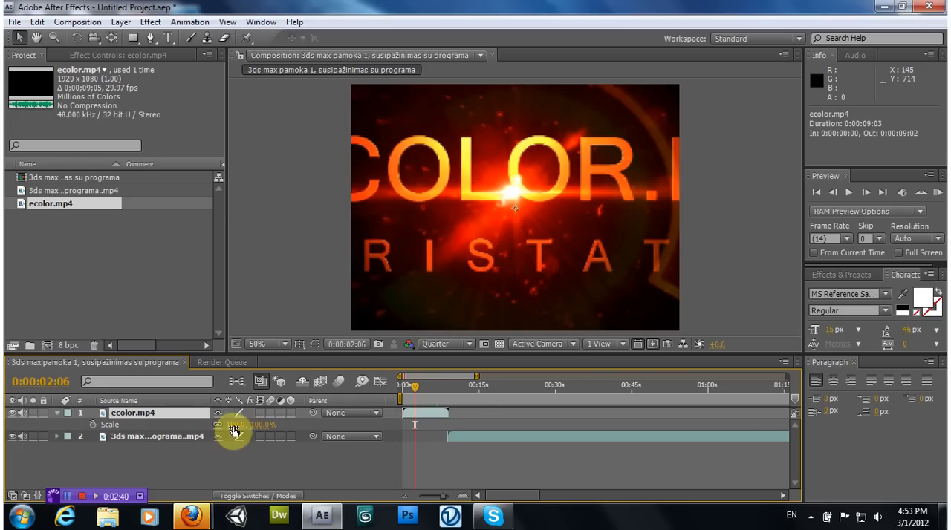
drag(233, 424, 201, 424)
click(266, 213)
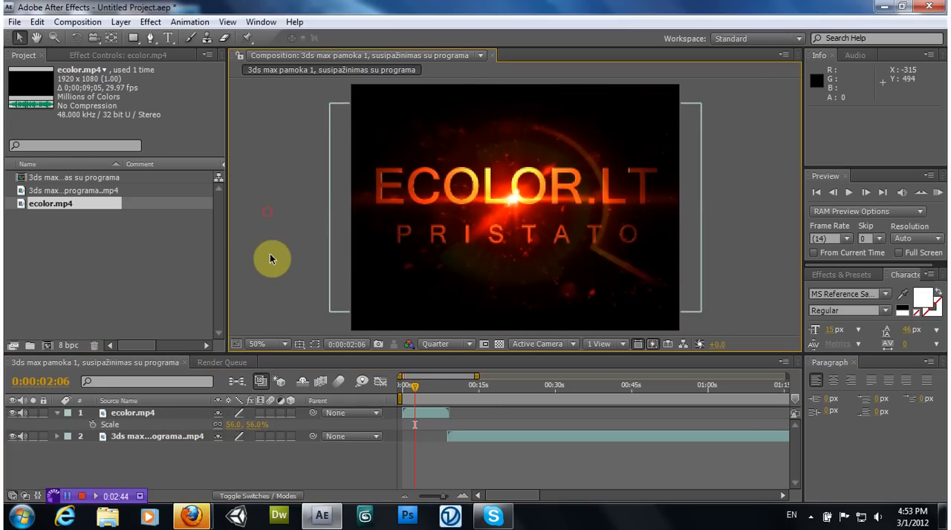
mouse_move(412, 385)
mouse_down()
mouse_move(405, 392)
mouse_move(417, 387)
mouse_up()
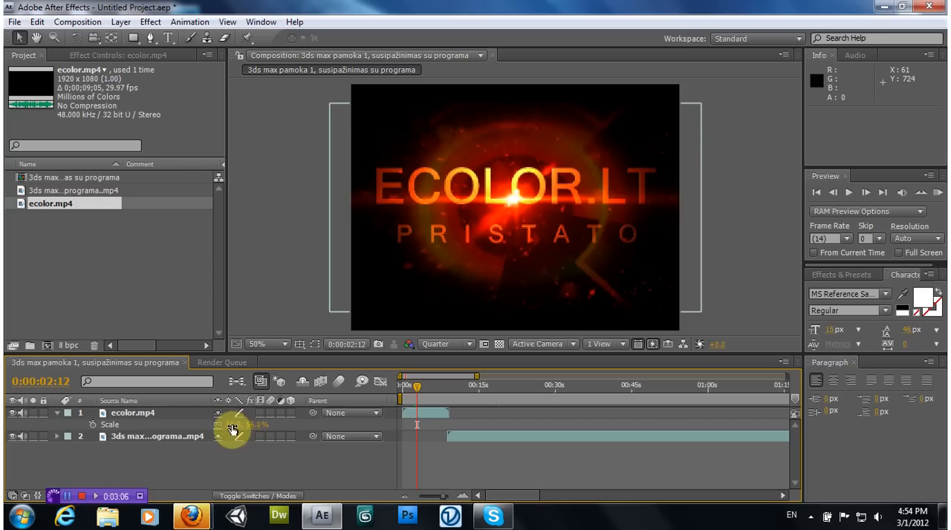
drag(232, 429, 235, 424)
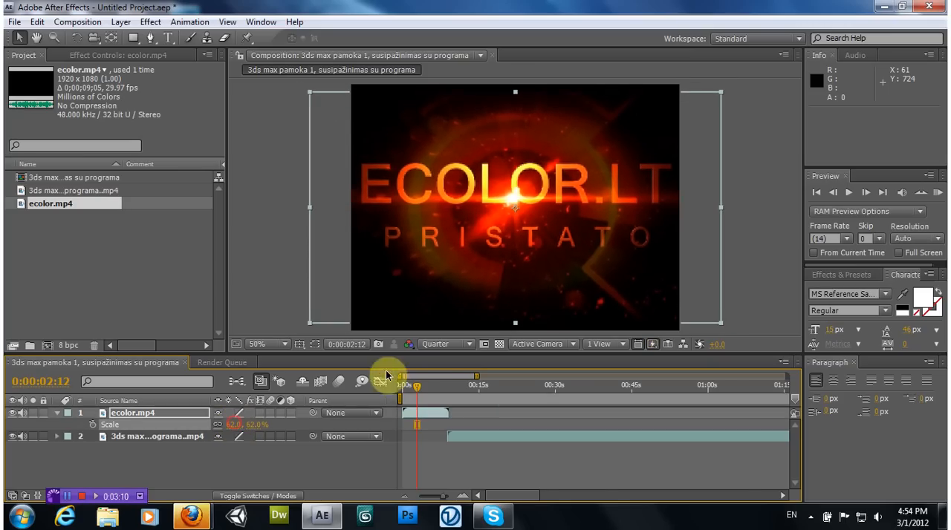
Move the lesson layer's start to 0:00:08:06, overlapping the intro, and split the layer at 0:00:14:11
drag(414, 391, 453, 389)
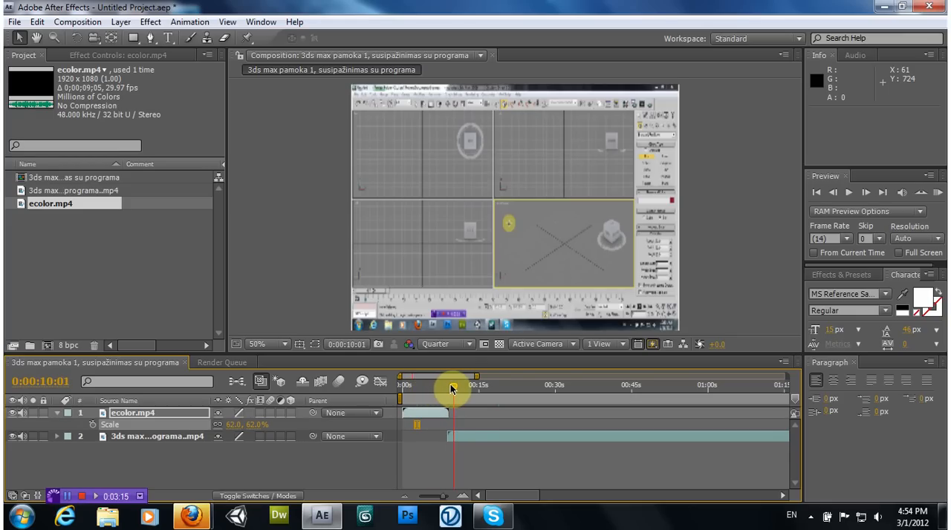
click(467, 437)
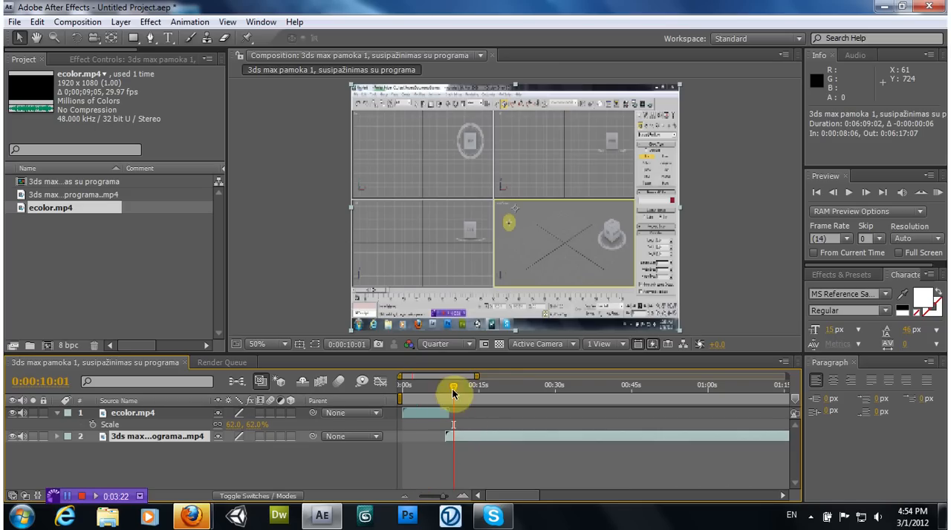
drag(452, 391, 476, 393)
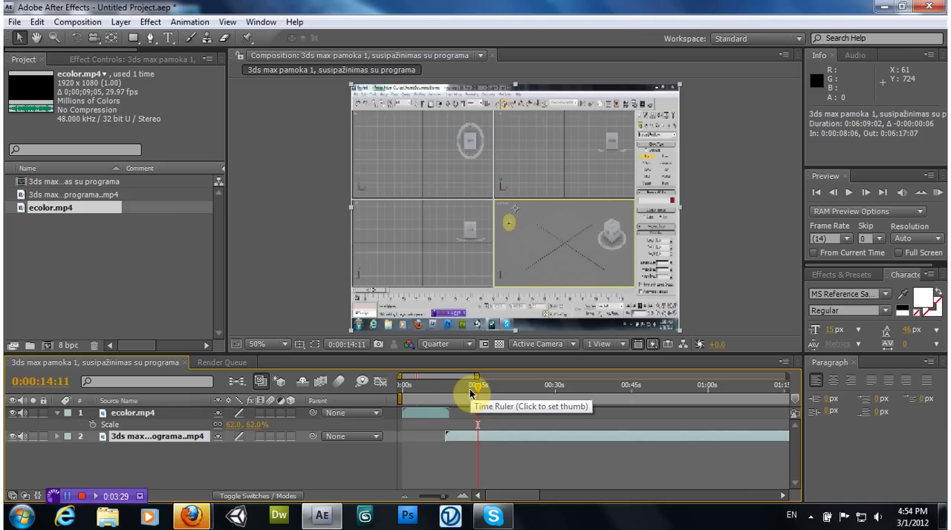
key(ctrl+d)
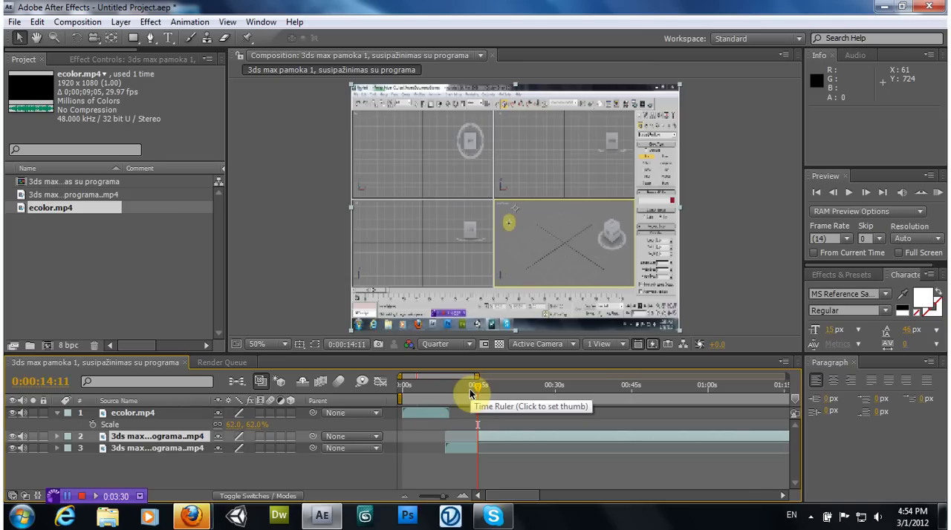
click(148, 450)
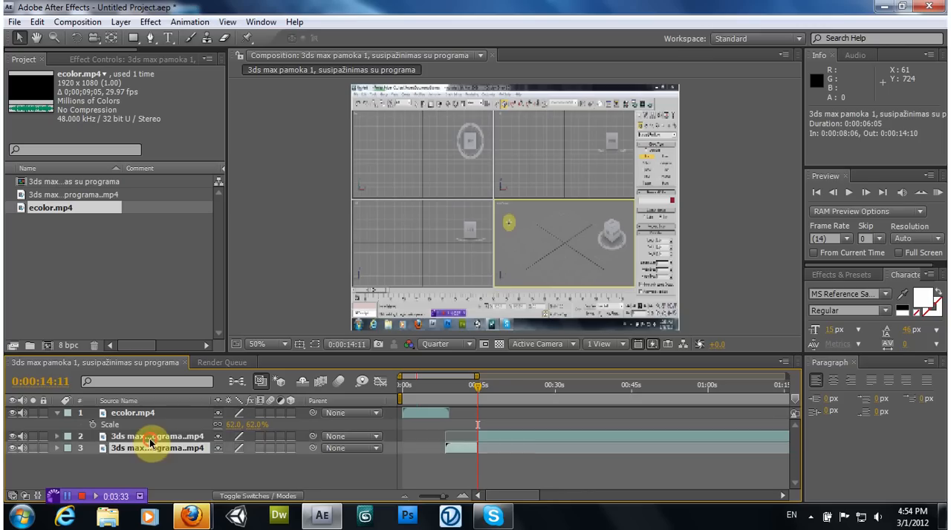
Select the two parts of the split lesson clip alternately to examine the timeline span of each
click(149, 437)
click(150, 450)
click(156, 438)
click(154, 449)
click(156, 438)
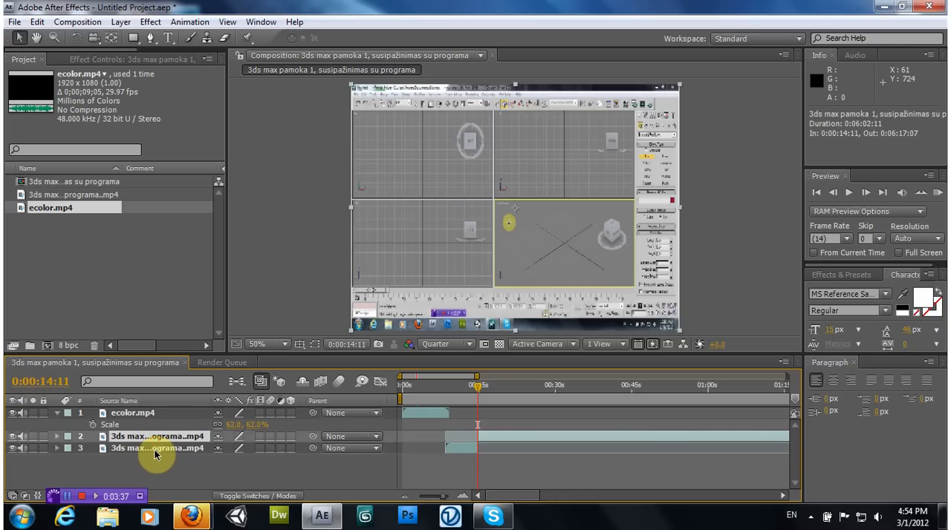
click(177, 449)
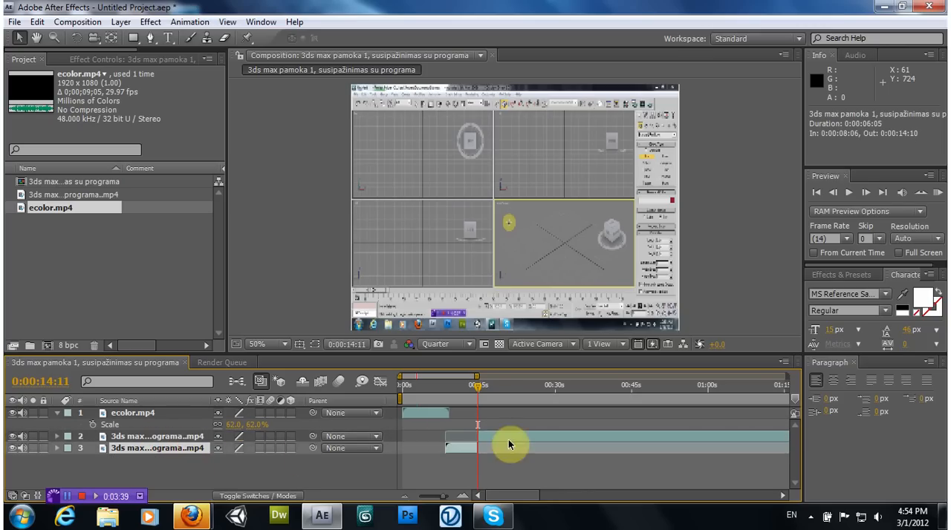
click(193, 438)
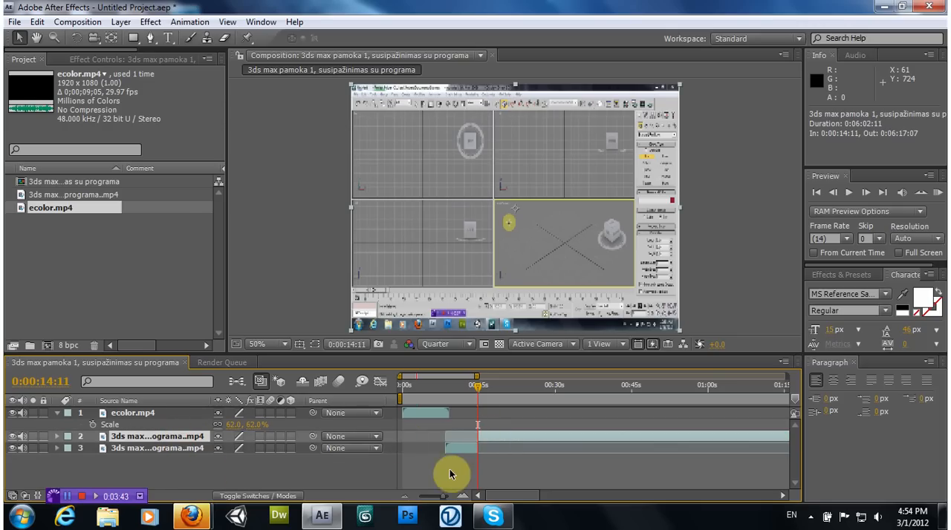
click(185, 449)
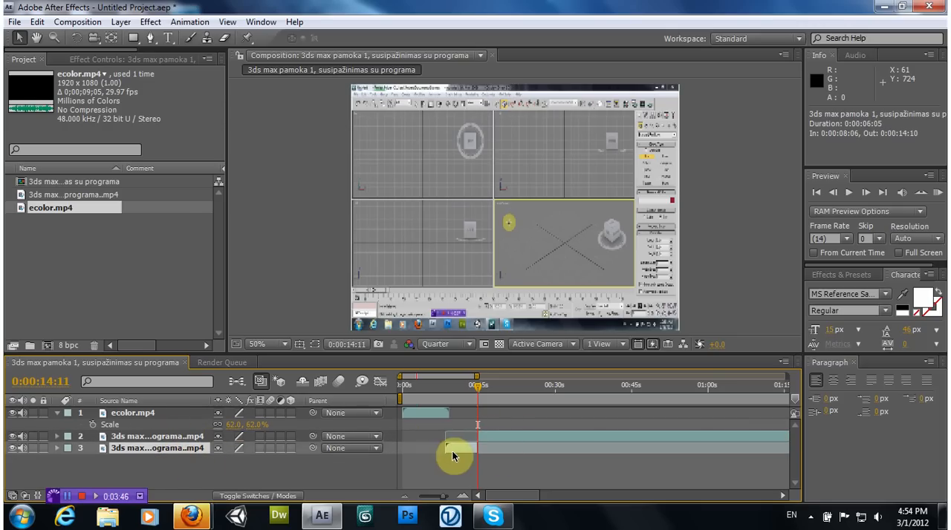
click(179, 439)
click(178, 450)
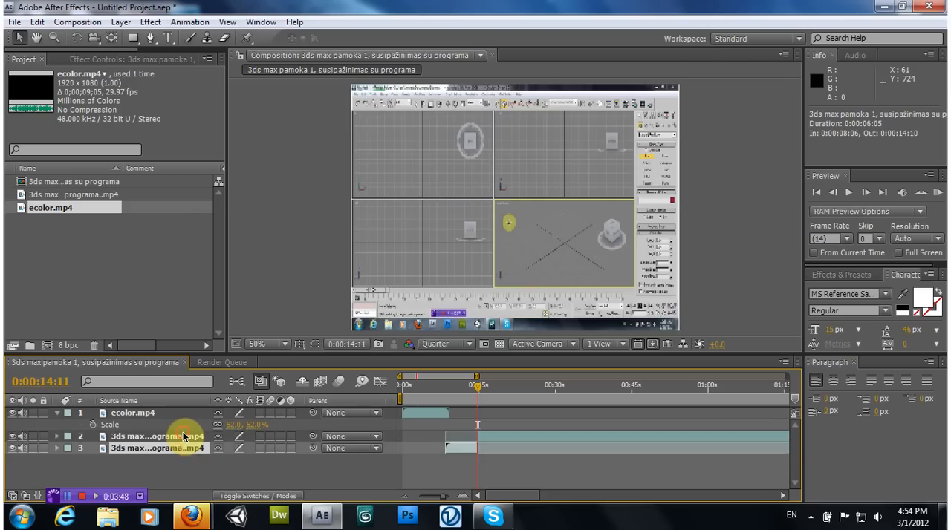
click(184, 437)
Separate the two lesson parts and place a duplicate of the ecolor.mp4 intro between them, starting the first part at 0:00:07:12
drag(458, 453, 433, 449)
drag(490, 436, 502, 435)
click(435, 414)
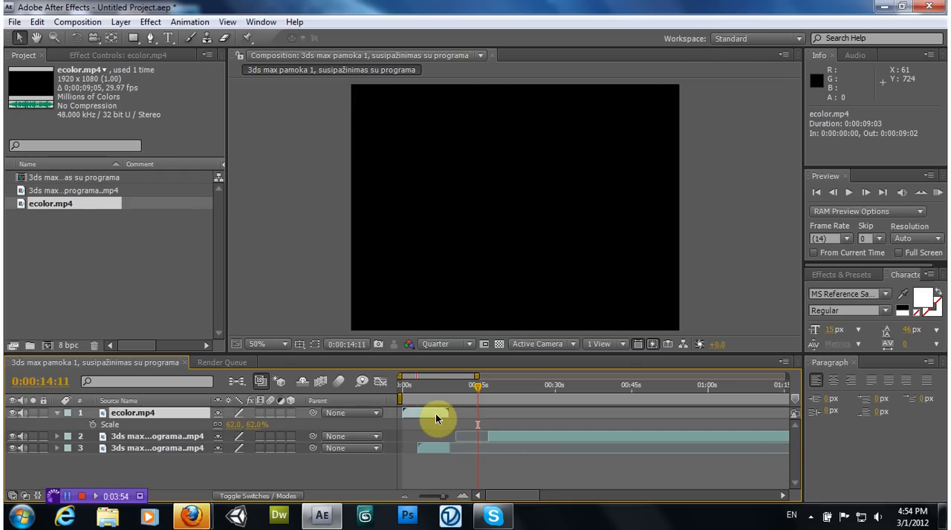
key(ctrl+d)
drag(418, 420, 462, 418)
drag(499, 445, 511, 446)
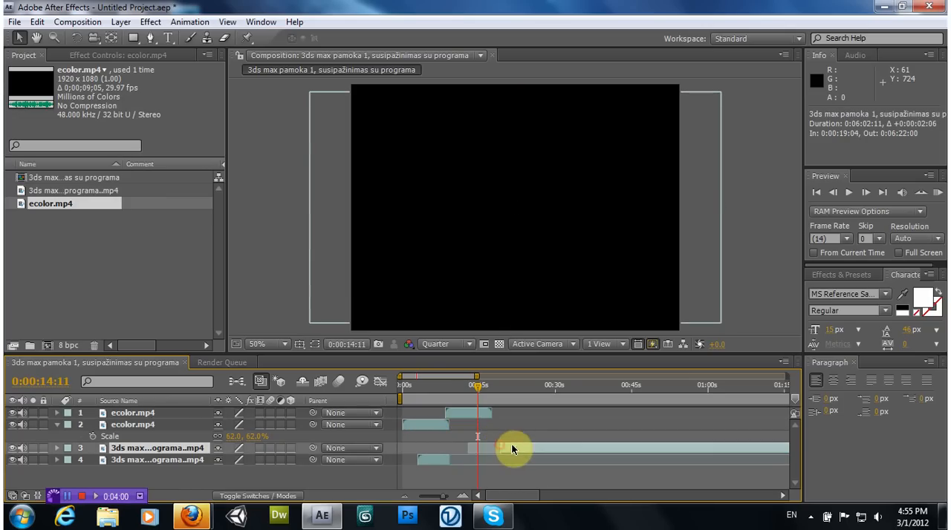
drag(444, 461, 471, 458)
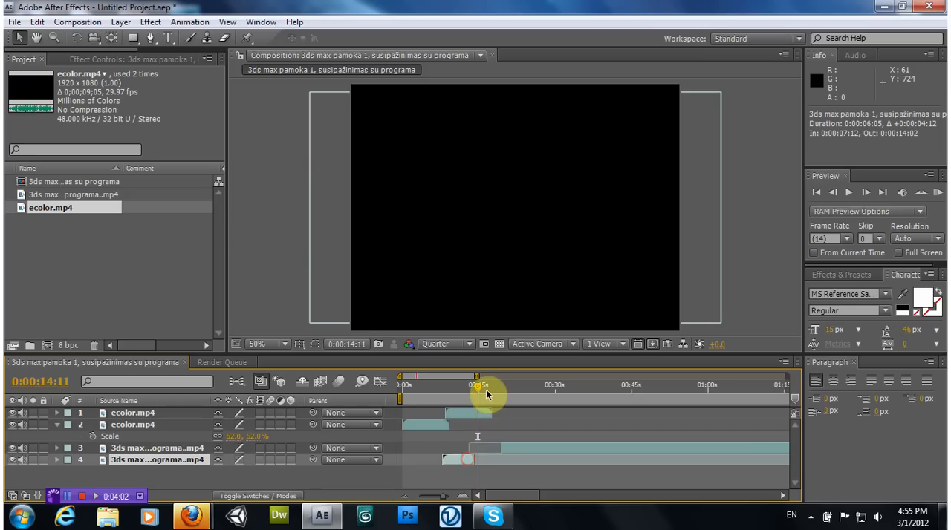
Shift the intro copy and both lesson parts later, starting the second part at 0:00:21:07, and preview the transitions
drag(486, 389, 470, 414)
drag(504, 448, 514, 449)
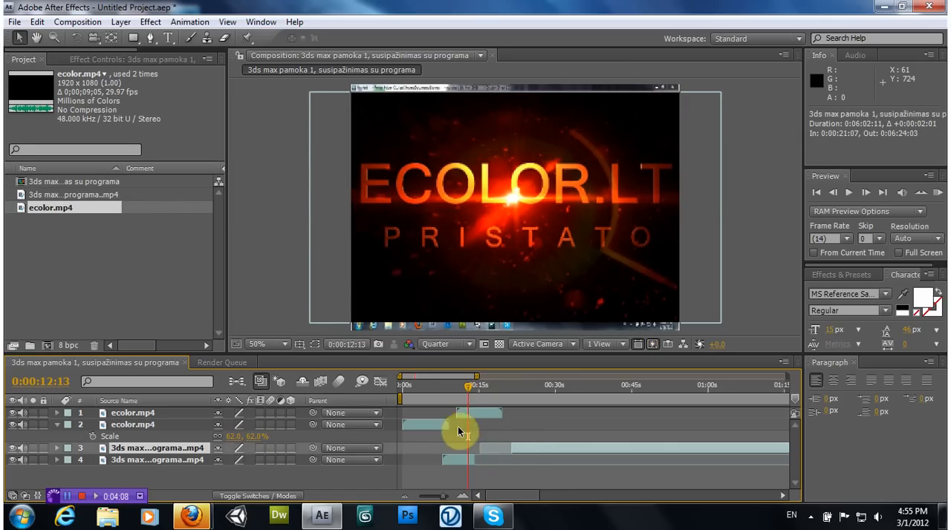
drag(467, 394, 447, 392)
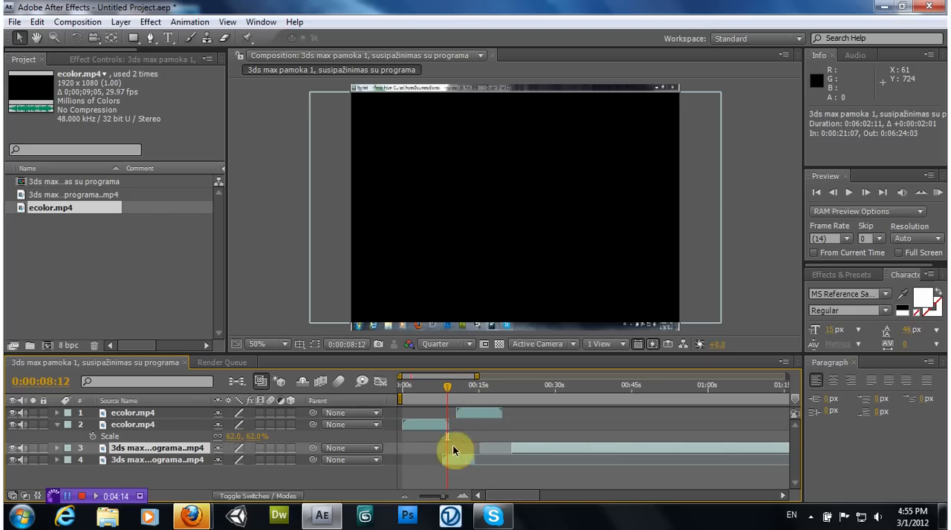
drag(452, 460, 462, 463)
drag(484, 413, 492, 416)
click(518, 447)
drag(444, 393, 474, 392)
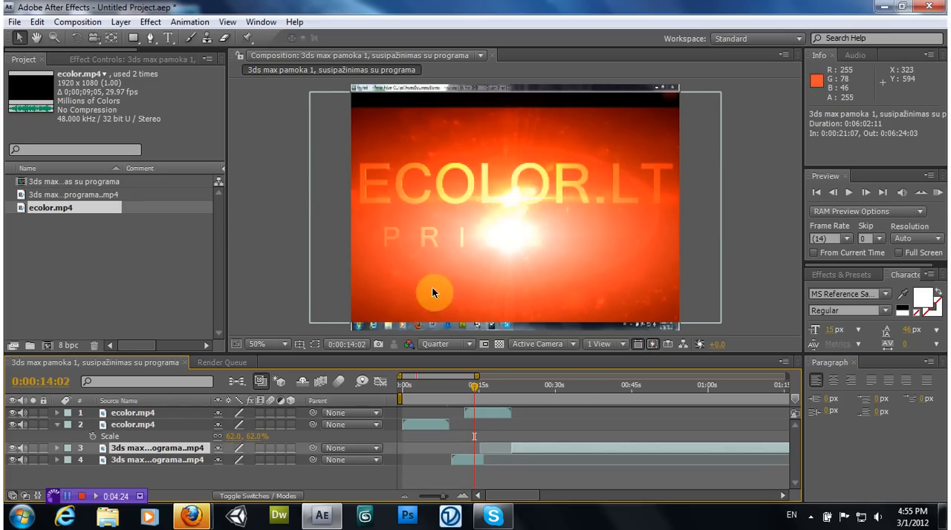
drag(480, 392, 517, 387)
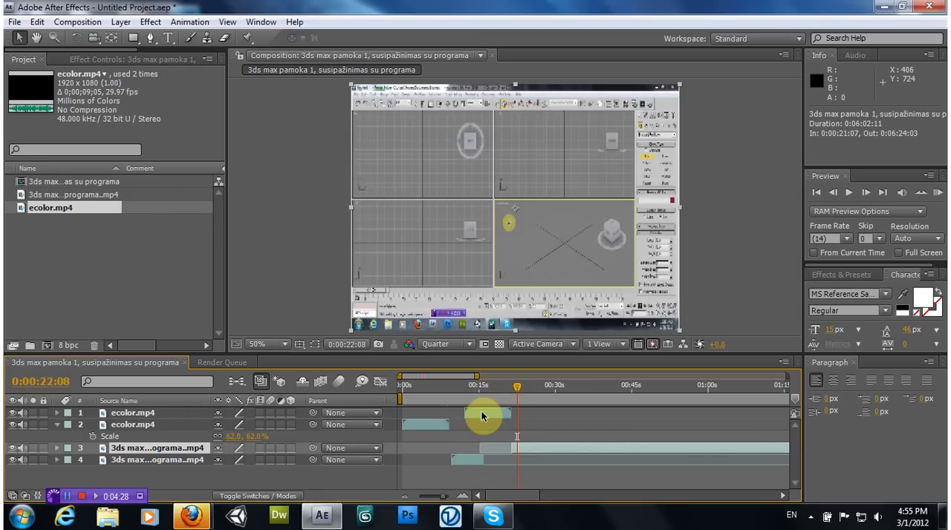
Undo the latest time shifts of the lesson parts and the intro copy, and select the intro copy
key(ctrl+z)
key(ctrl+z)
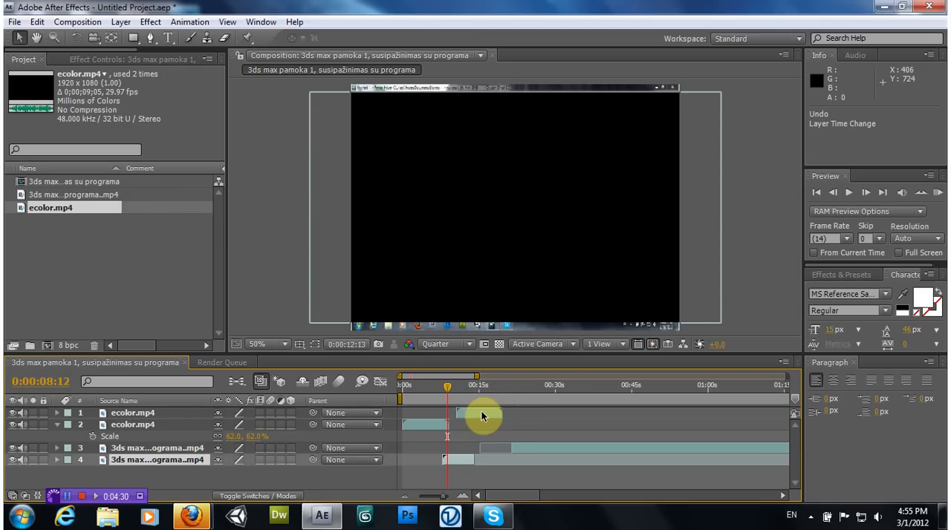
click(481, 413)
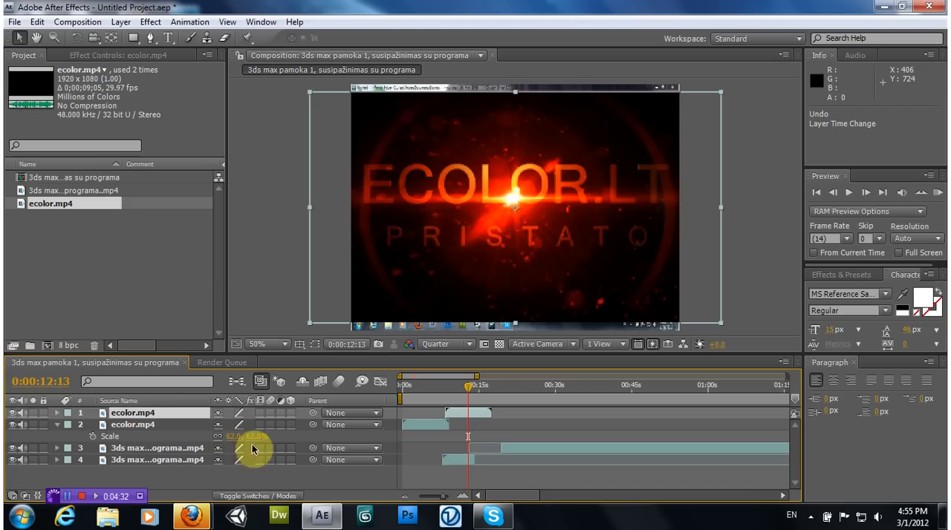
Pre-compose the two lesson parts as kompozicija with all attributes moved into it, and preview the frame at 0:00:17:13
click(182, 448)
shift+click(163, 460)
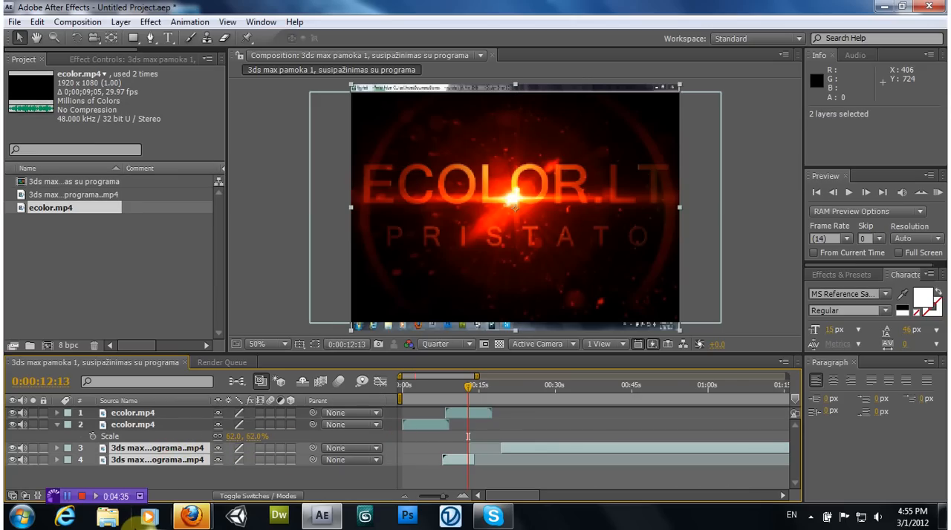
click(120, 22)
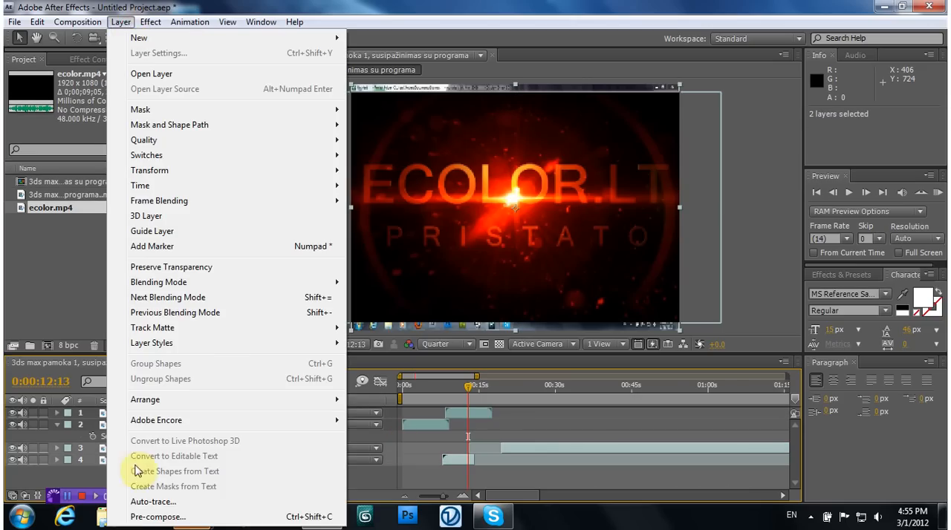
click(136, 518)
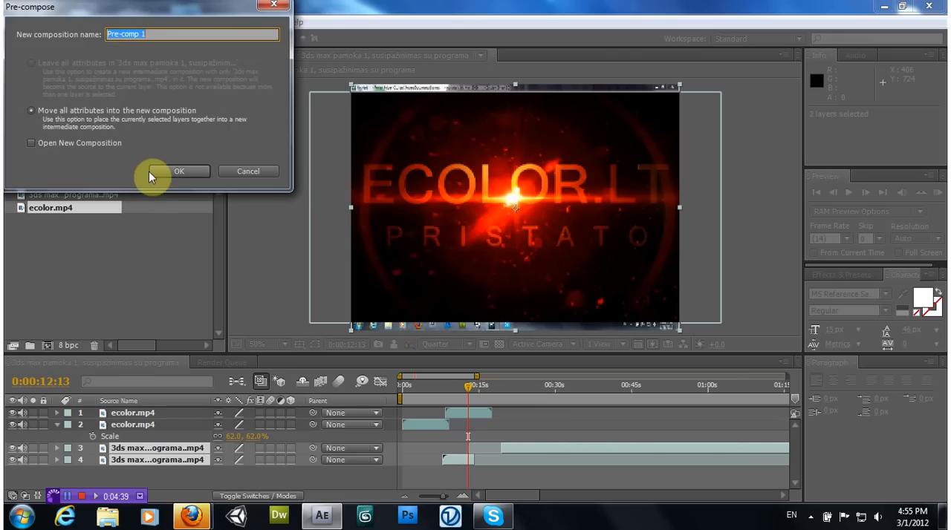
text(kompozicija)
click(32, 110)
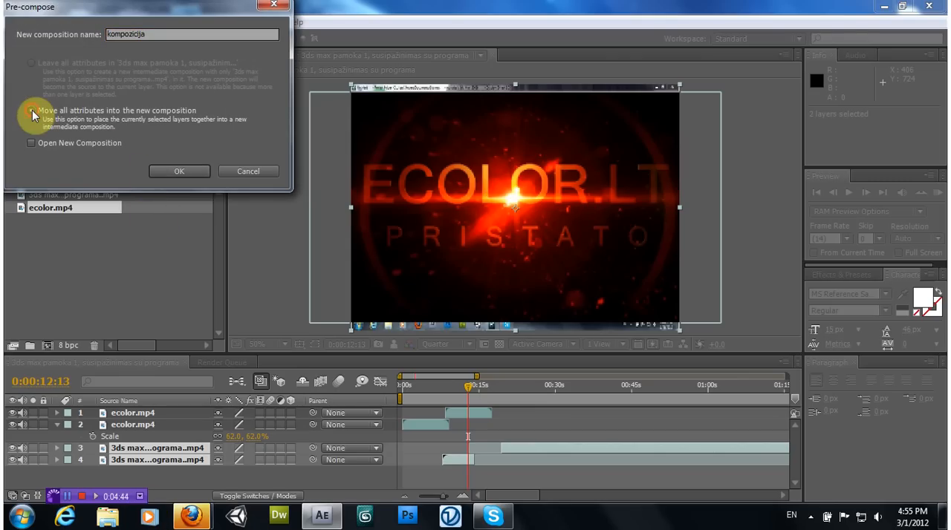
click(172, 170)
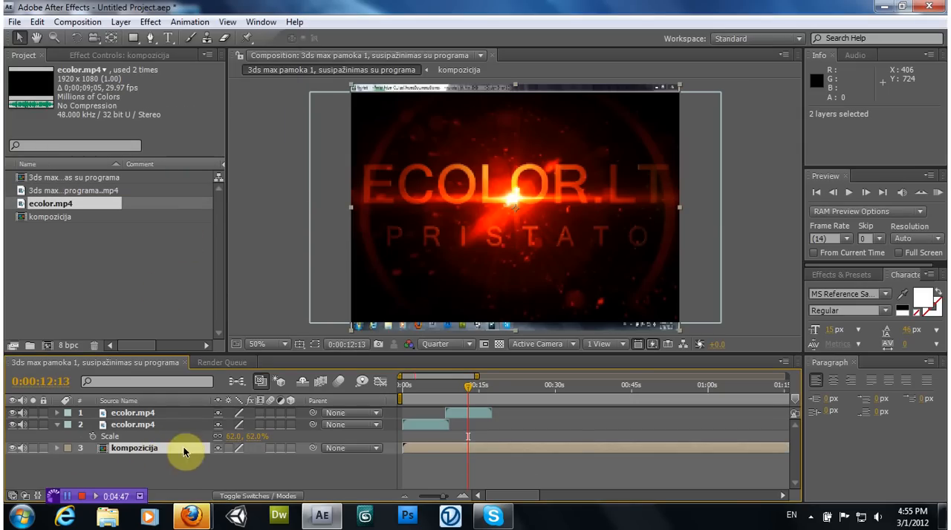
drag(479, 387, 495, 390)
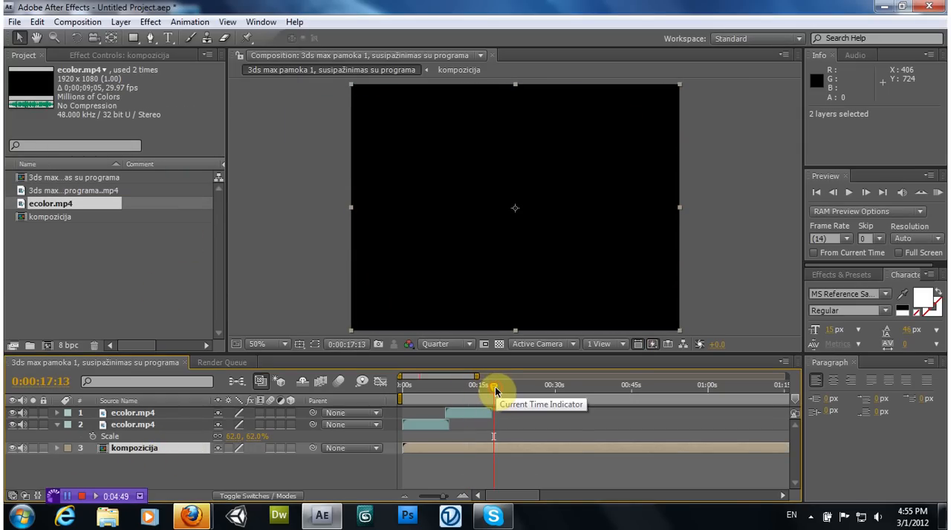
Undo the pre-composition, the intro duplicate, the layer shifts and the split, back to a single lesson clip
key(ctrl+z)
key(ctrl+z)
key(ctrl+z)
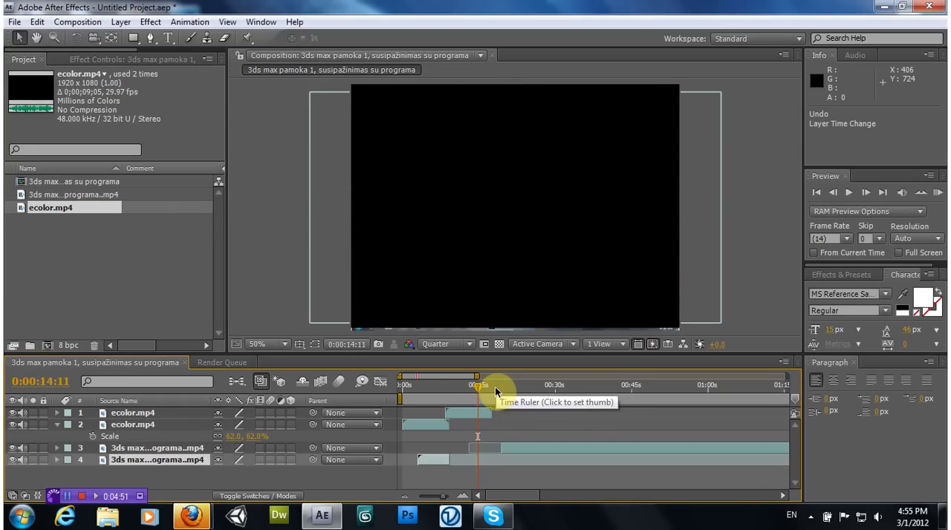
key(ctrl+z)
key(ctrl+z)
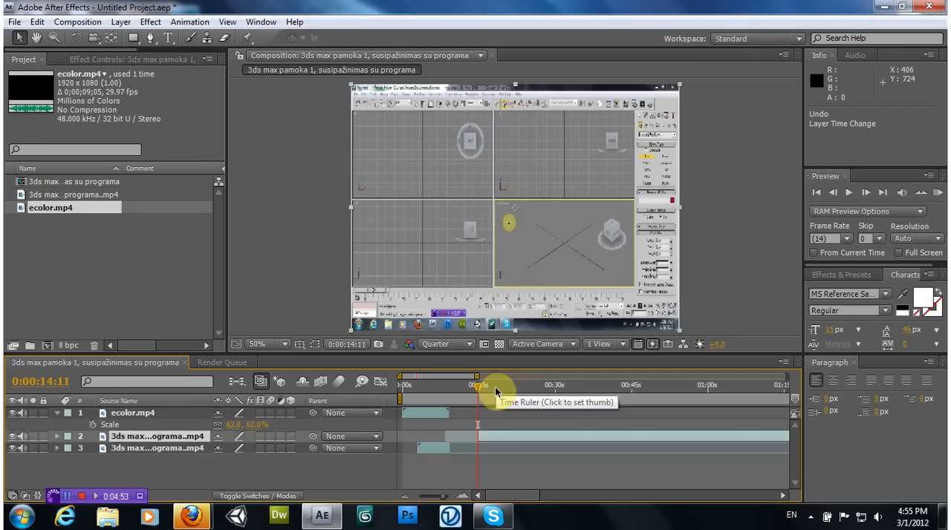
key(ctrl+z)
key(ctrl+z)
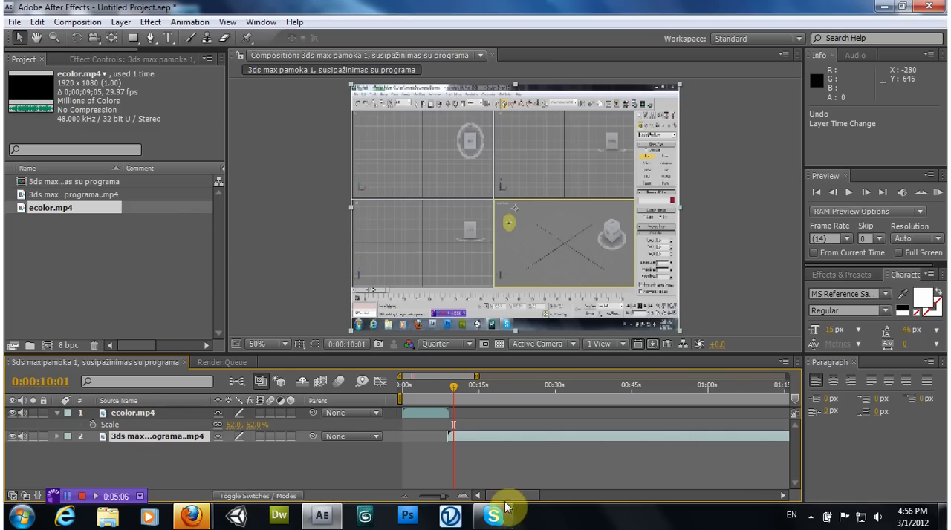
Set the work area's end to 0:06:17:13 at the lesson clip's end, then extend it to 0:06:28:00
drag(513, 496, 765, 484)
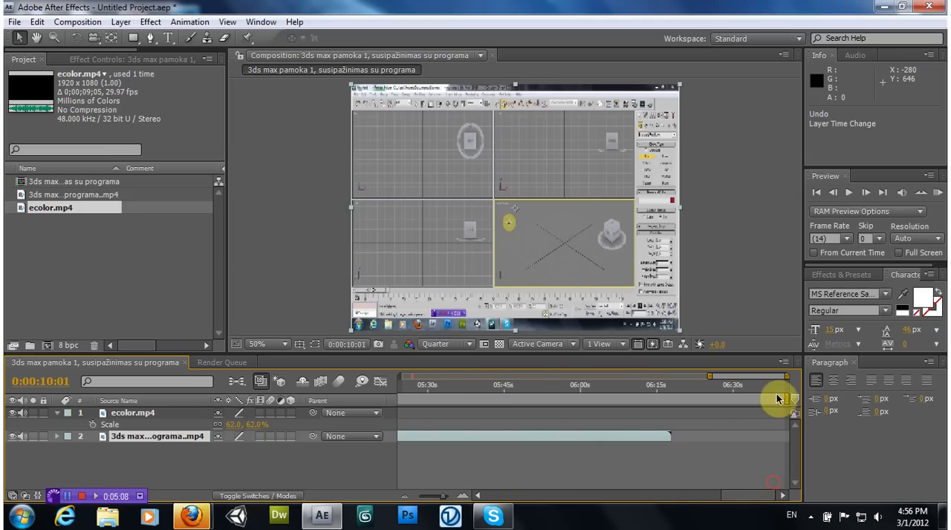
drag(785, 399, 673, 400)
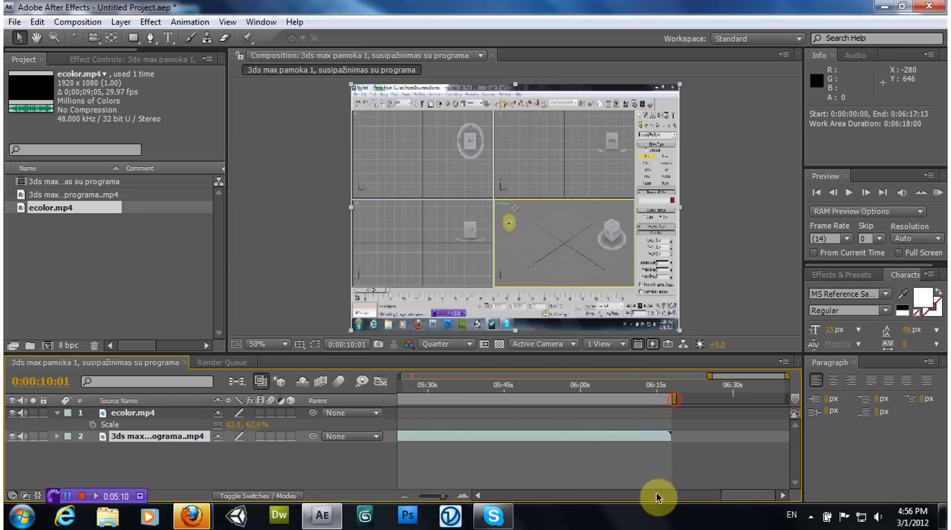
click(656, 494)
drag(679, 496, 774, 505)
drag(688, 399, 742, 399)
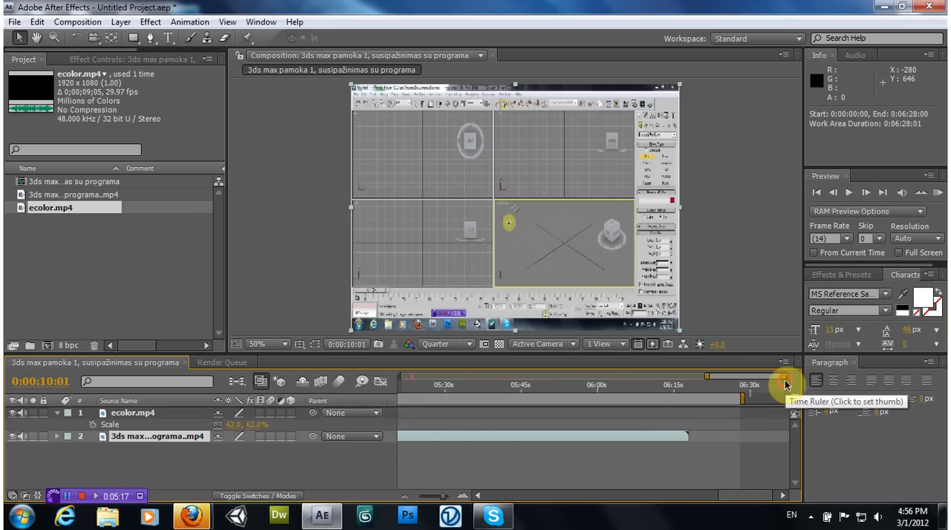
Shorten the work area to end at 0:06:17:11, beside the lesson clip's end, and preview the frame at 0:06:13:01
click(783, 390)
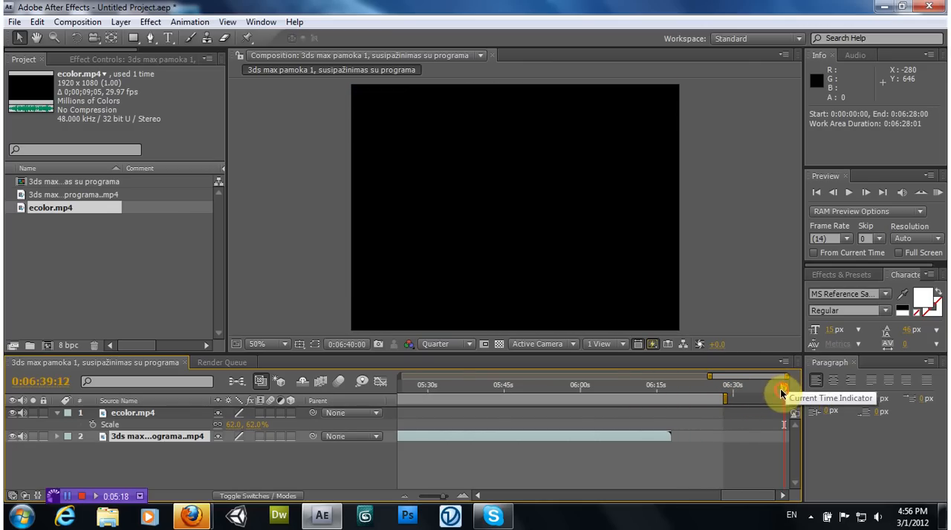
click(748, 389)
drag(725, 399, 674, 399)
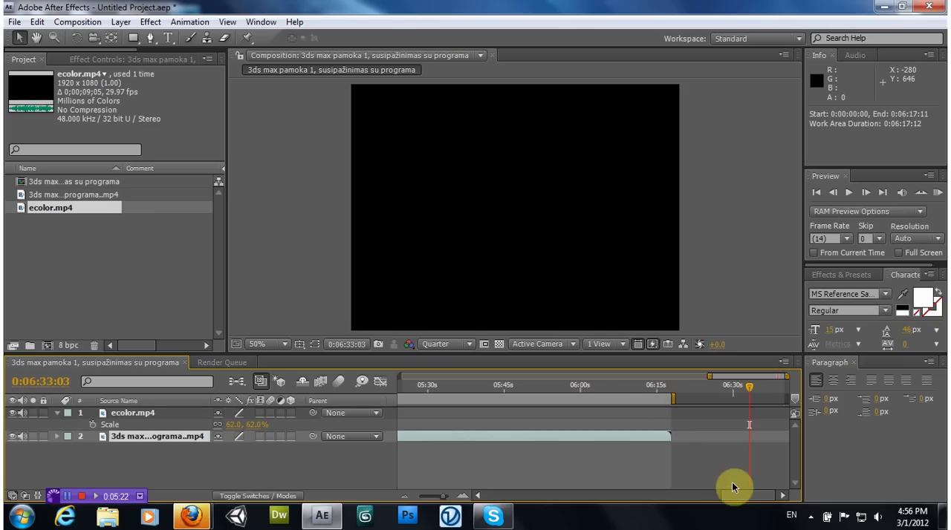
drag(744, 495, 736, 488)
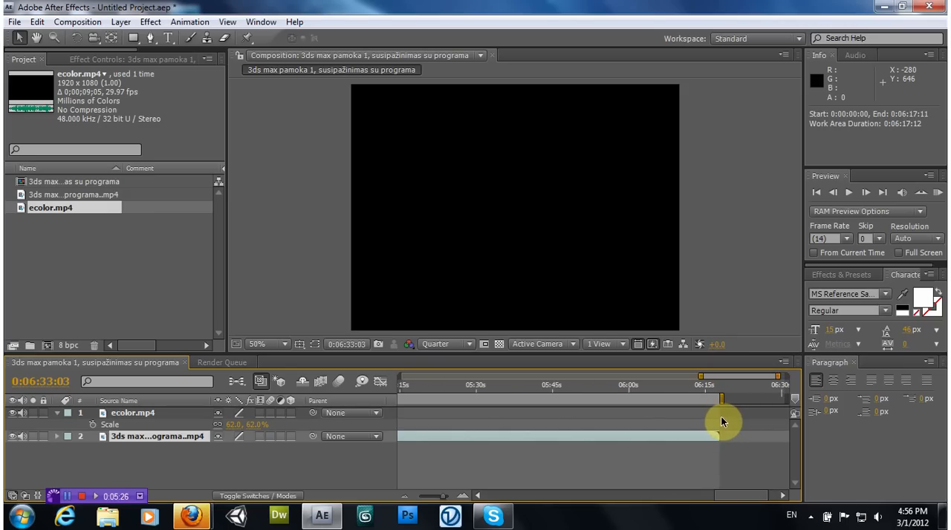
click(696, 388)
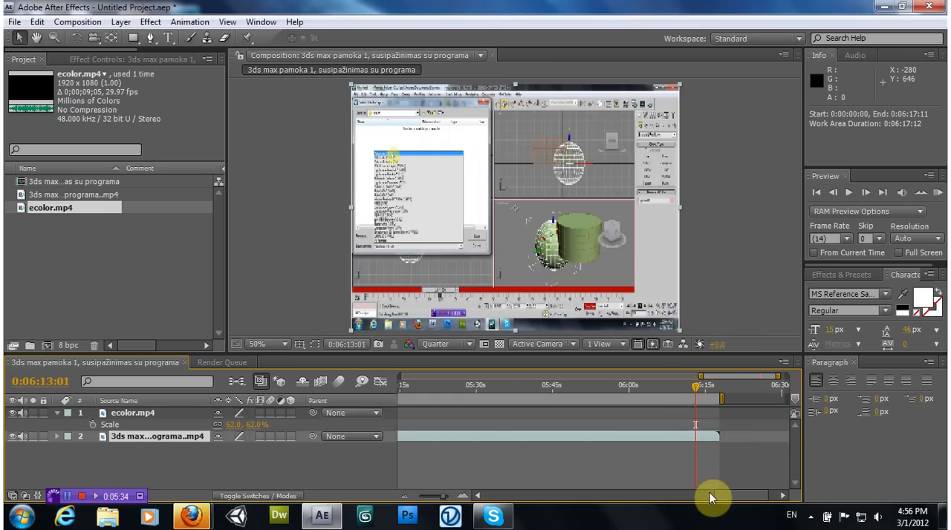
Shift the work area's start to 0:00:22:04, then return it to 0:00:00:00 with the end at 0:06:40:01
drag(710, 495, 486, 496)
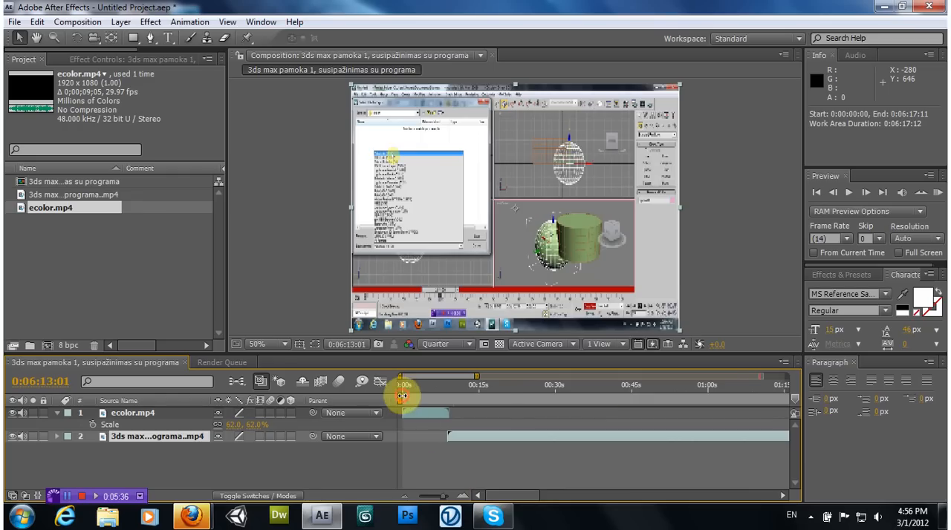
drag(404, 398, 515, 399)
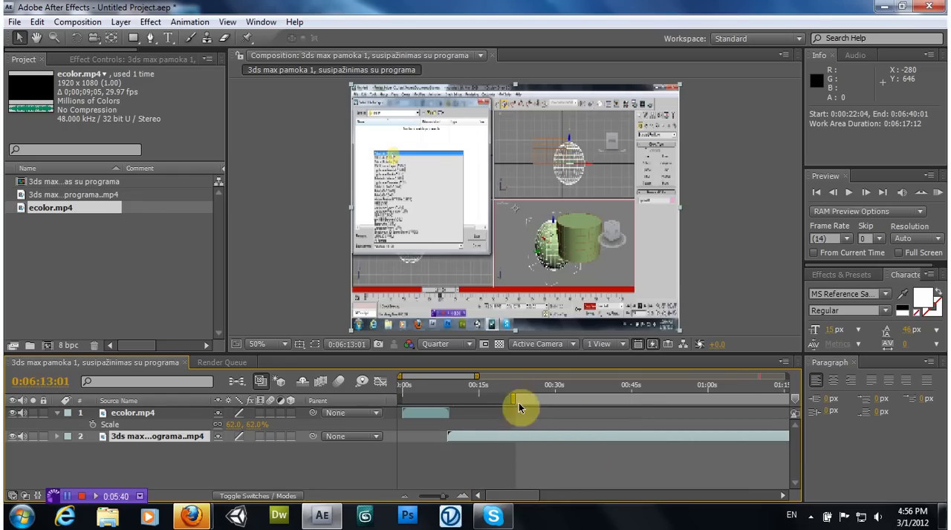
drag(514, 399, 363, 402)
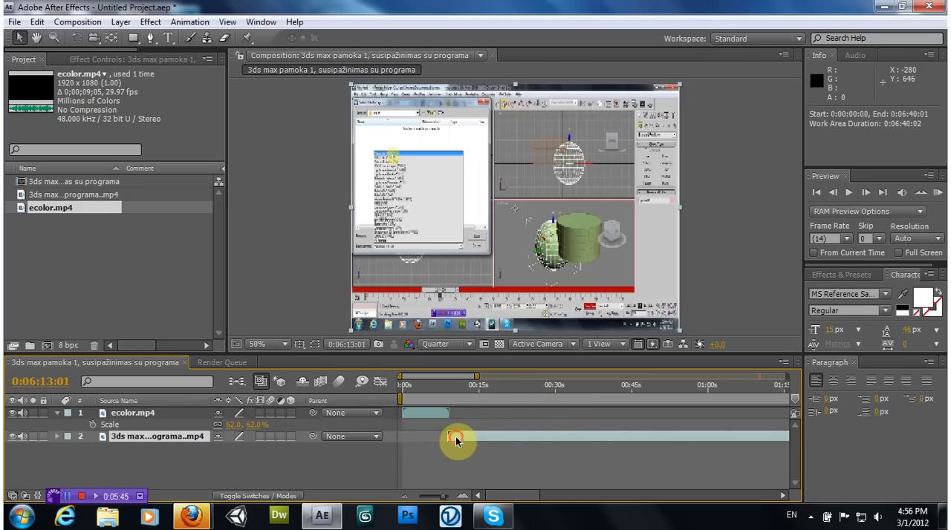
Move the lesson layer to start at 0:00:09:04 after the intro and set the current time to 0:00:07:05
drag(456, 437, 458, 436)
click(440, 389)
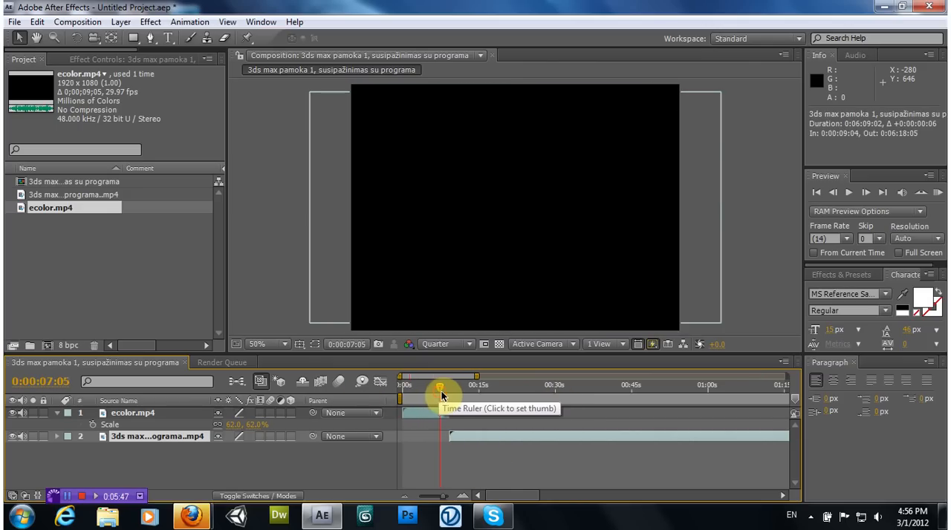
Set the current time to 0:00:06:03 and move the lesson layer earlier to start at 0:00:06:06
mouse_move(441, 391)
mouse_down()
mouse_move(365, 382)
mouse_move(435, 391)
mouse_up()
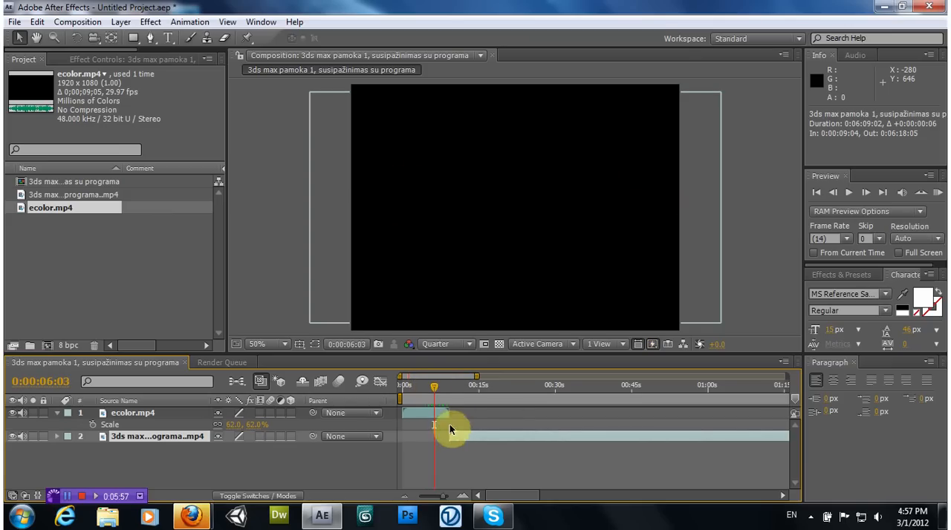
drag(449, 429, 456, 438)
Set the current time to 0:06:40:01 and shorten the work area to end at 0:06:15:07, at the lesson clip's end
drag(484, 496, 748, 494)
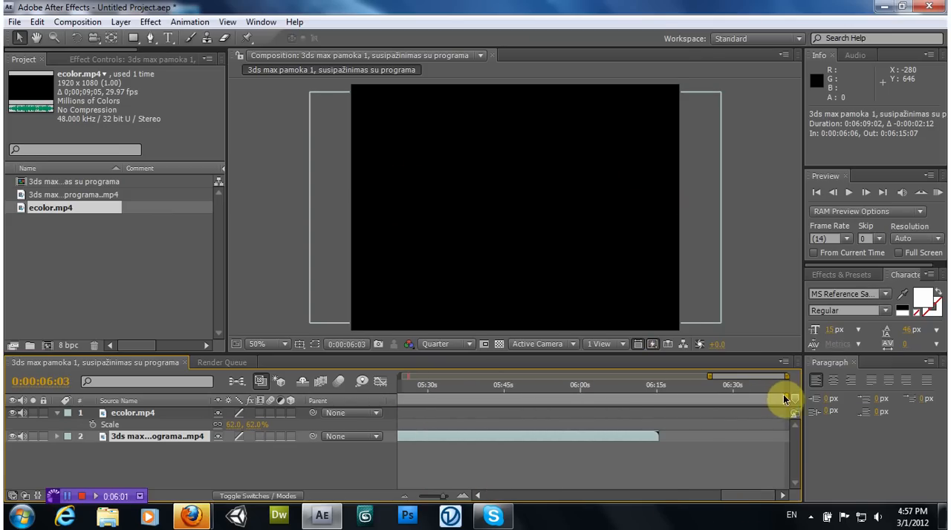
click(785, 391)
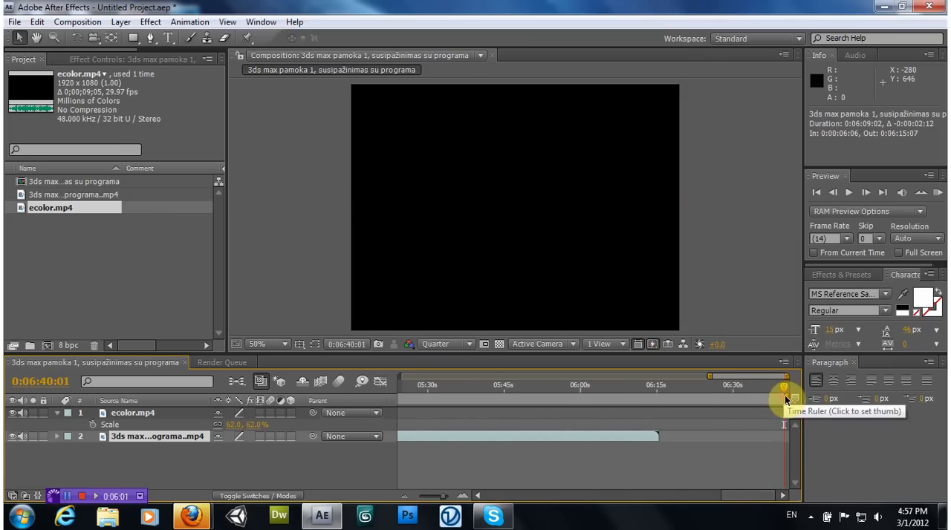
drag(786, 399, 661, 400)
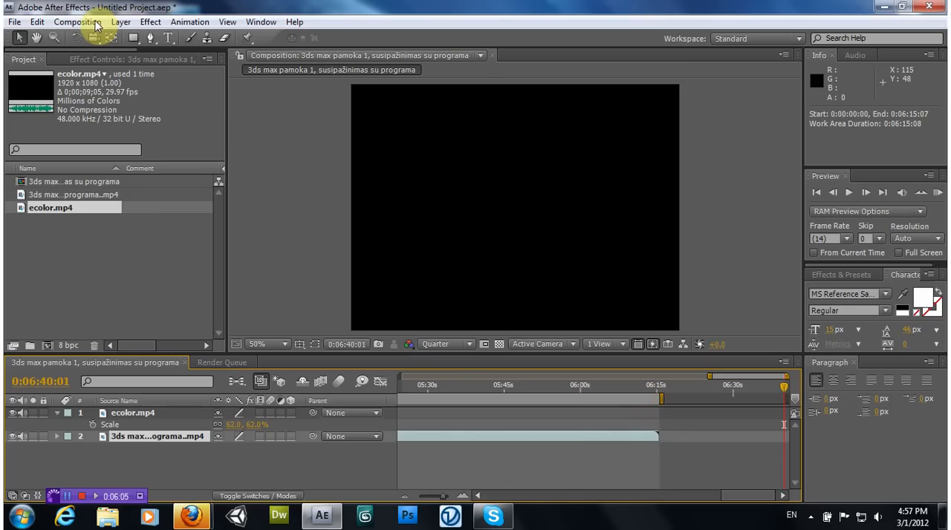
Deselect the lesson layer and send the composition to the render queue with Make Movie
click(308, 164)
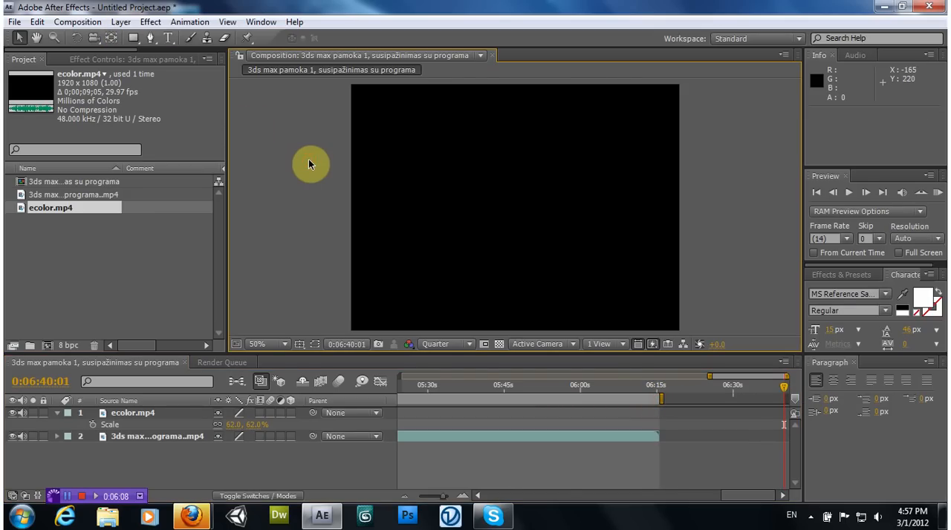
click(78, 22)
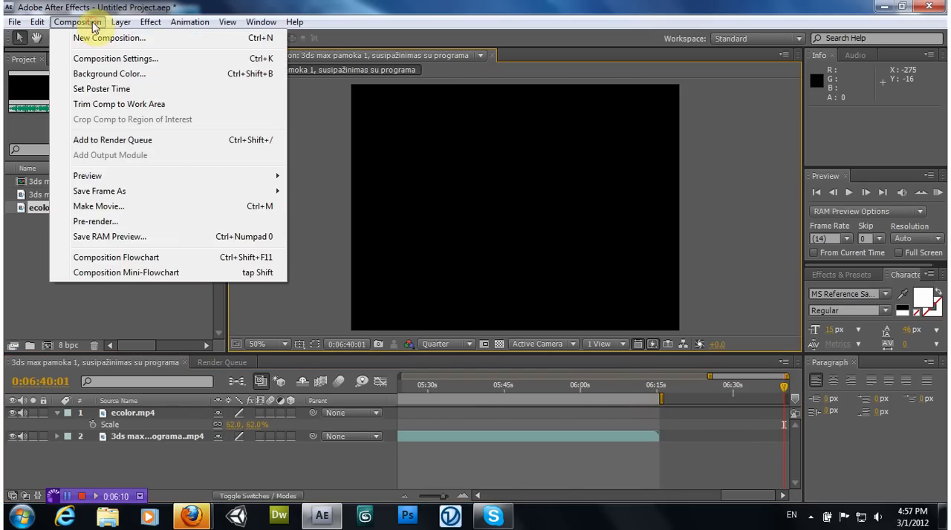
click(145, 208)
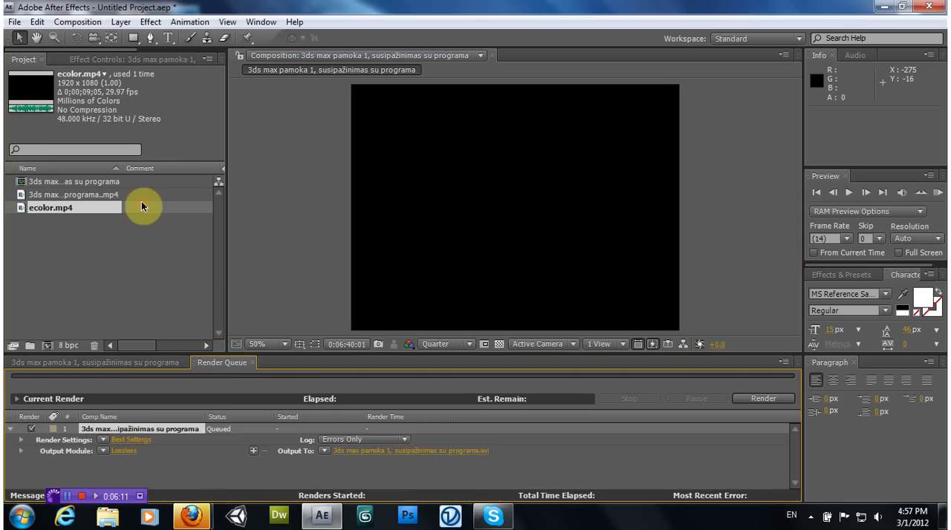
Set the output module to Windows Media format with audio output enabled at 48.000 kHz, and start the render
click(131, 451)
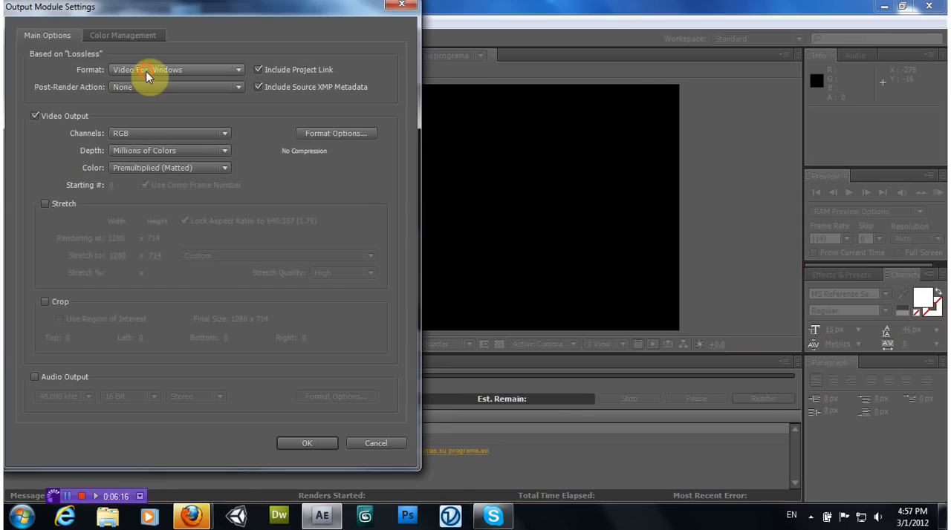
click(149, 70)
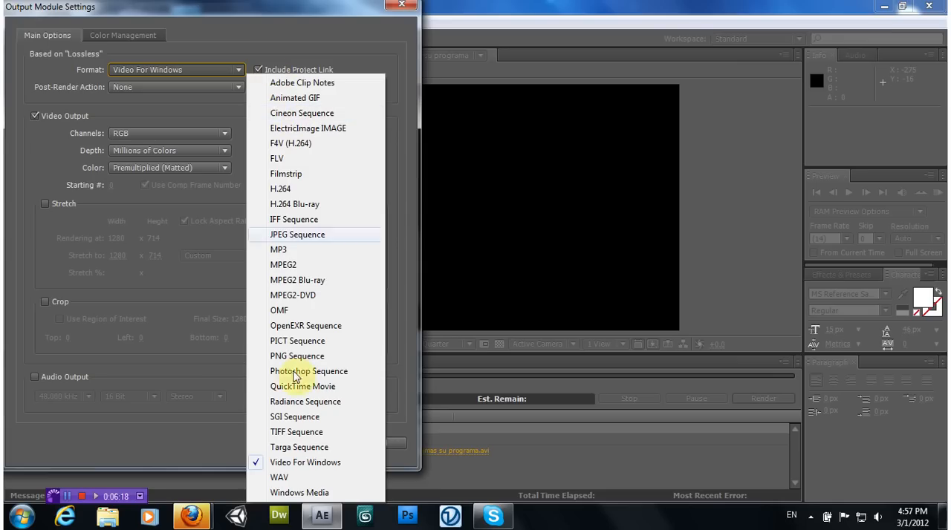
click(294, 499)
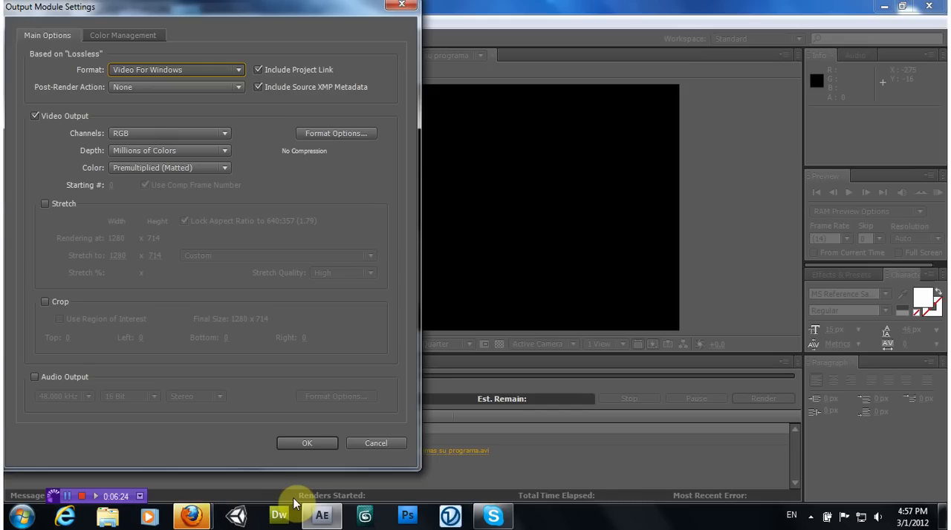
click(35, 377)
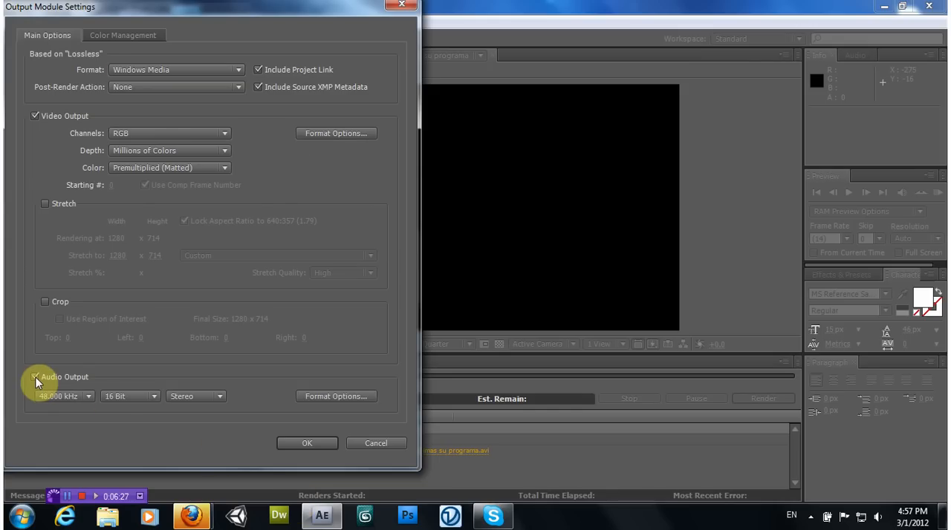
click(70, 396)
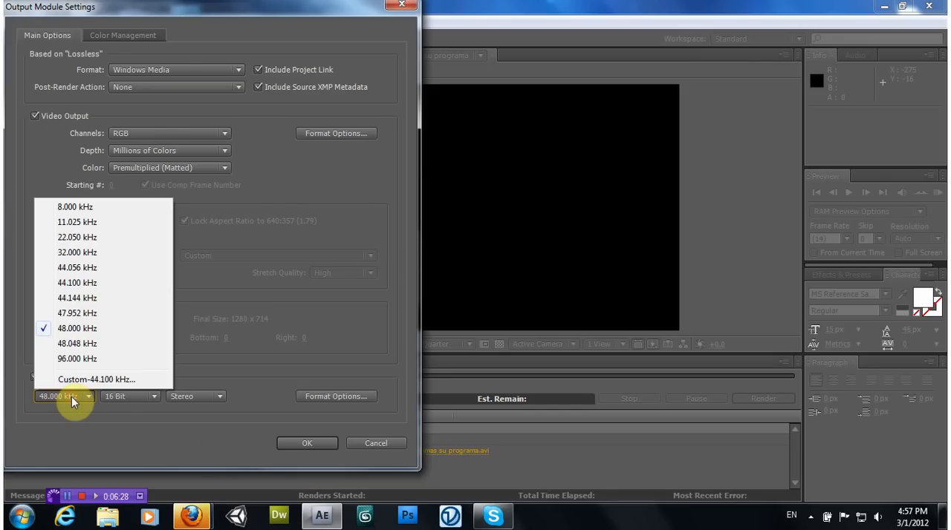
click(77, 329)
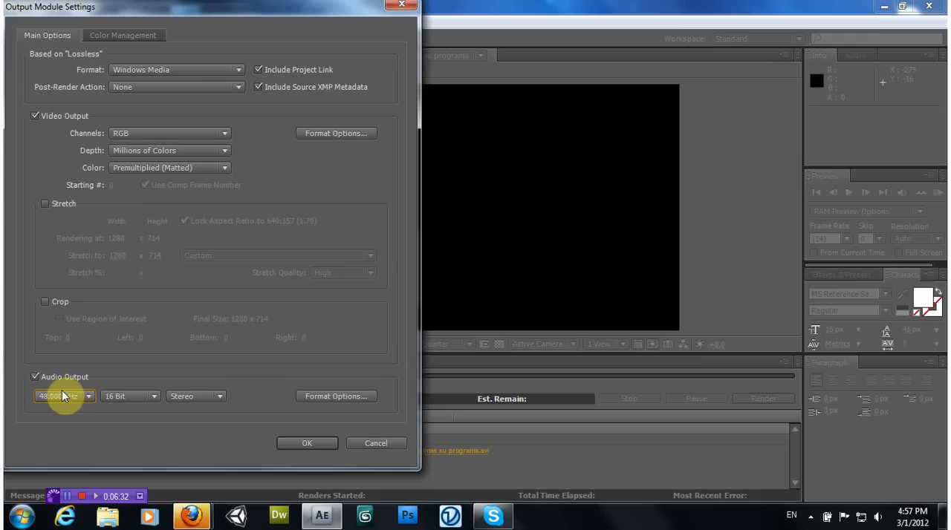
click(318, 442)
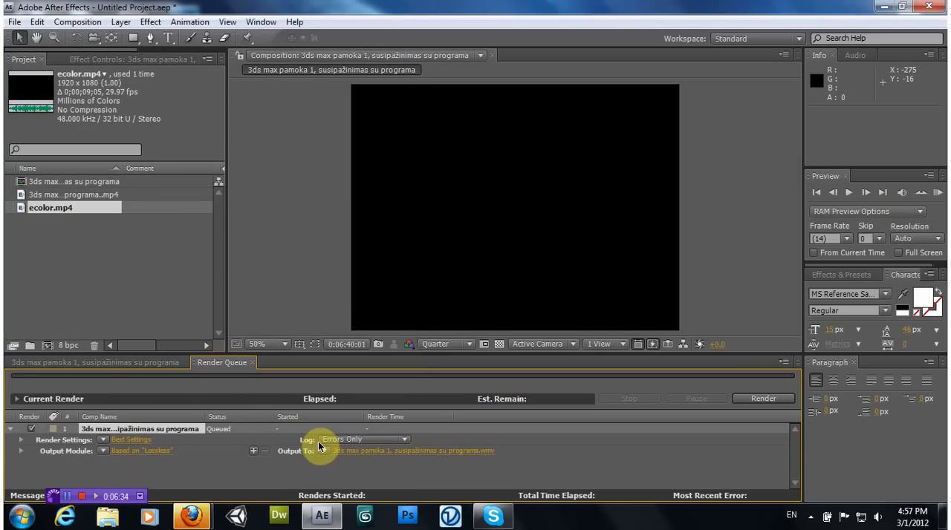
click(749, 396)
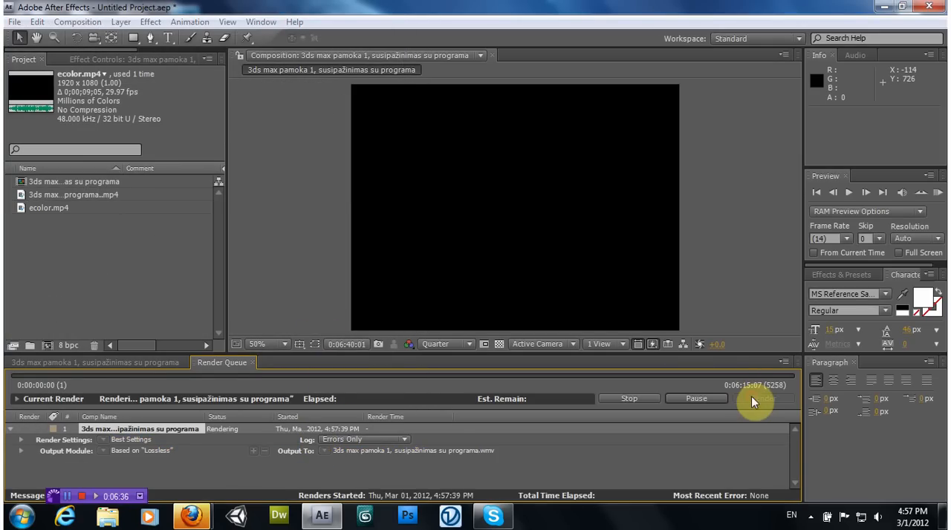